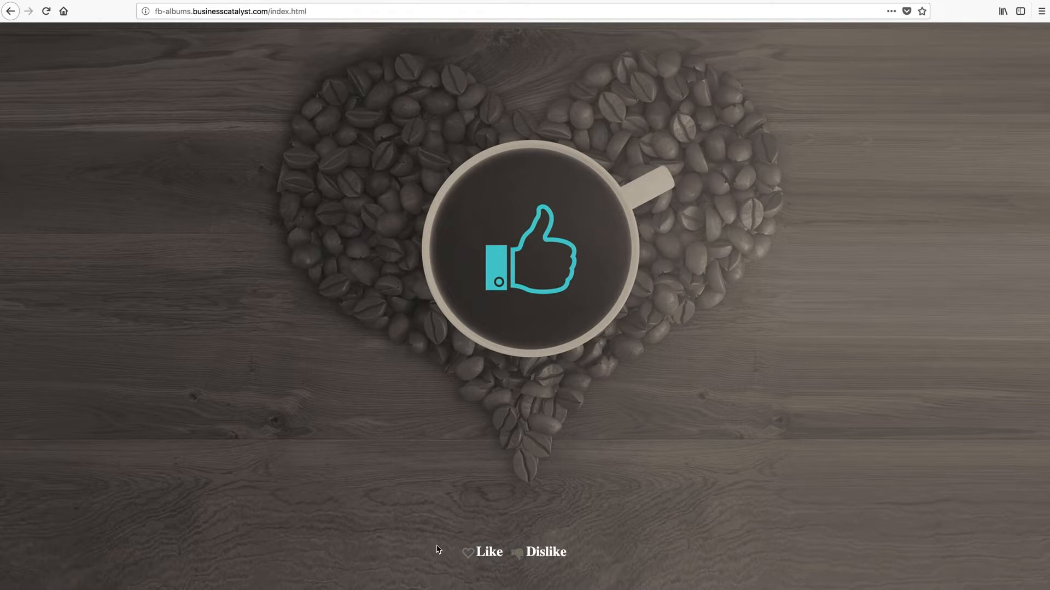
Cast a like vote on the coffee-heart demo page in Firefox
click(468, 555)
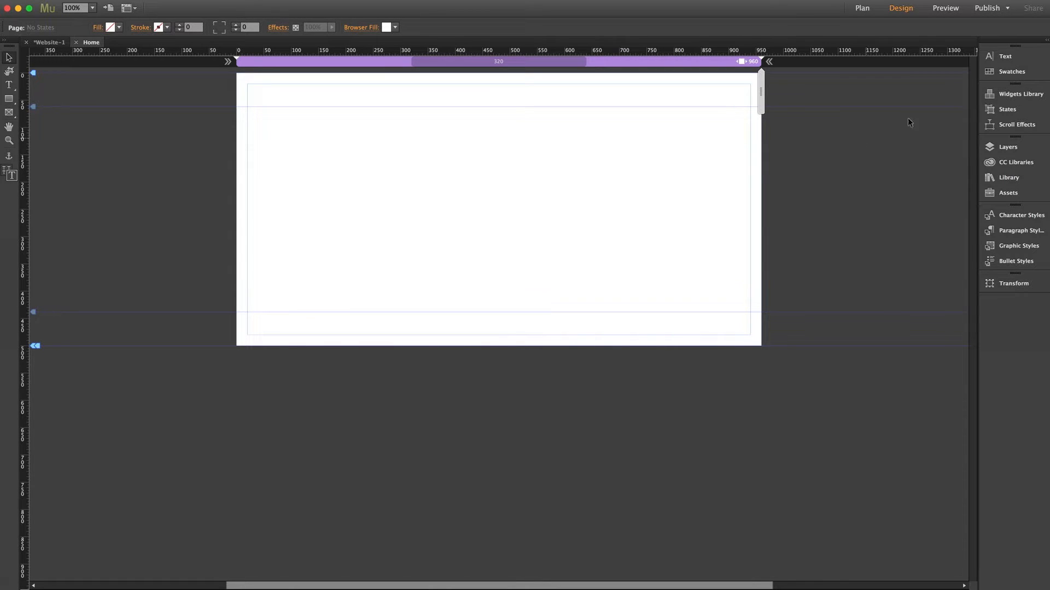
Drag the Like Button widget from the Library onto the Home page
click(1009, 177)
drag(842, 249, 281, 133)
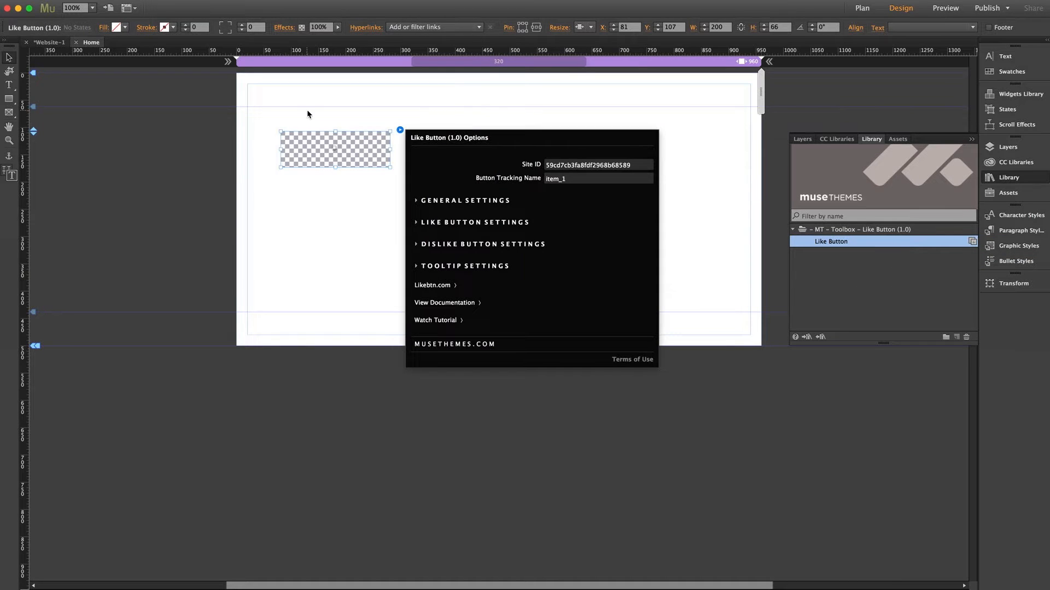
click(315, 112)
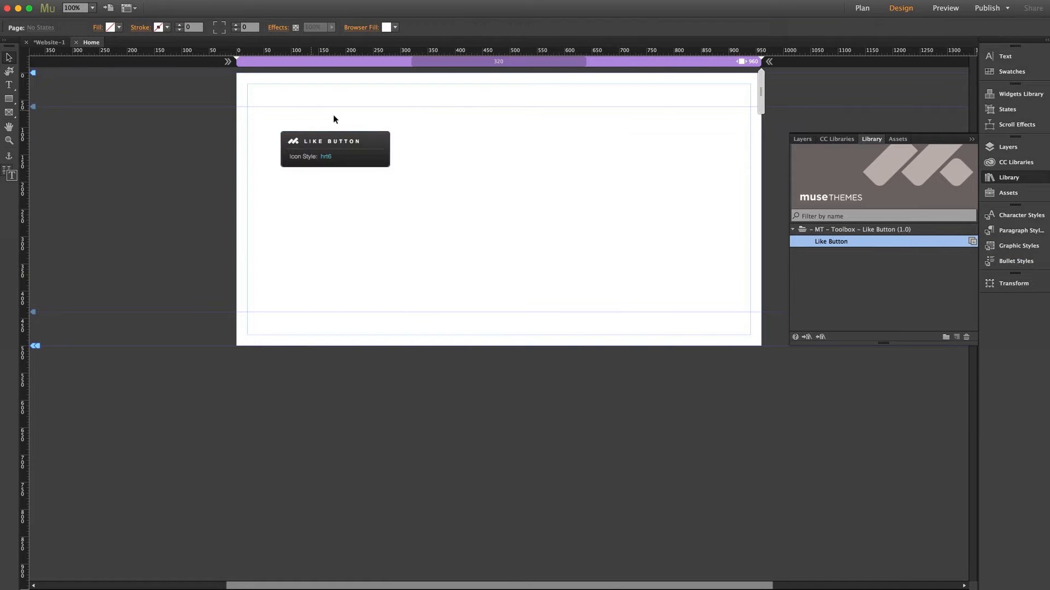
click(1015, 179)
Centre the Like Button near the top of the page and bring up its options
drag(348, 144, 510, 163)
click(501, 131)
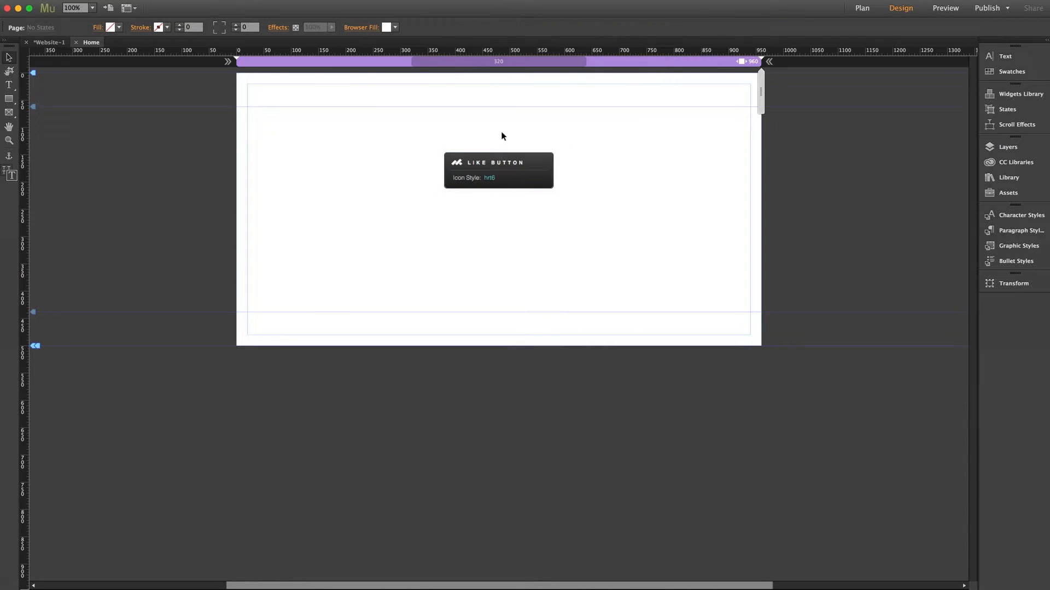
click(508, 165)
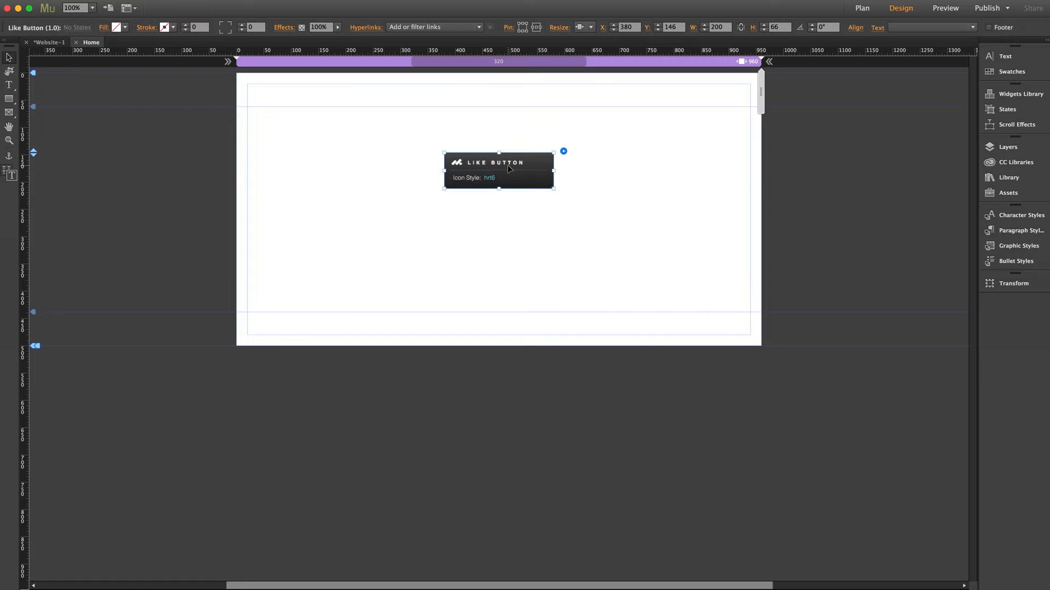
click(563, 152)
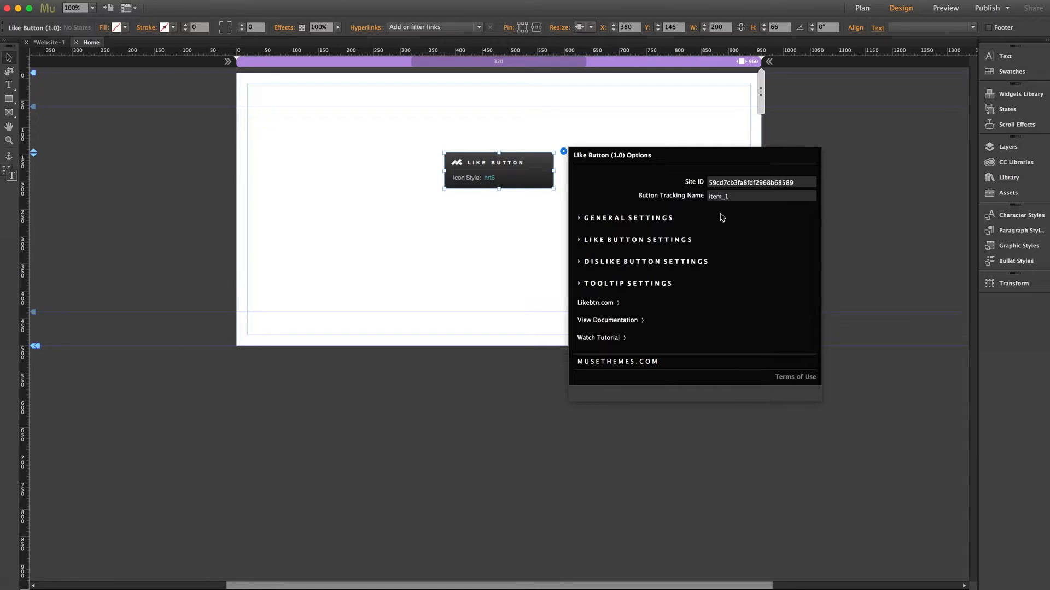
Follow the Likebtn.com link in the Like Button Options panel to the LikeBTN website
drag(709, 183, 801, 188)
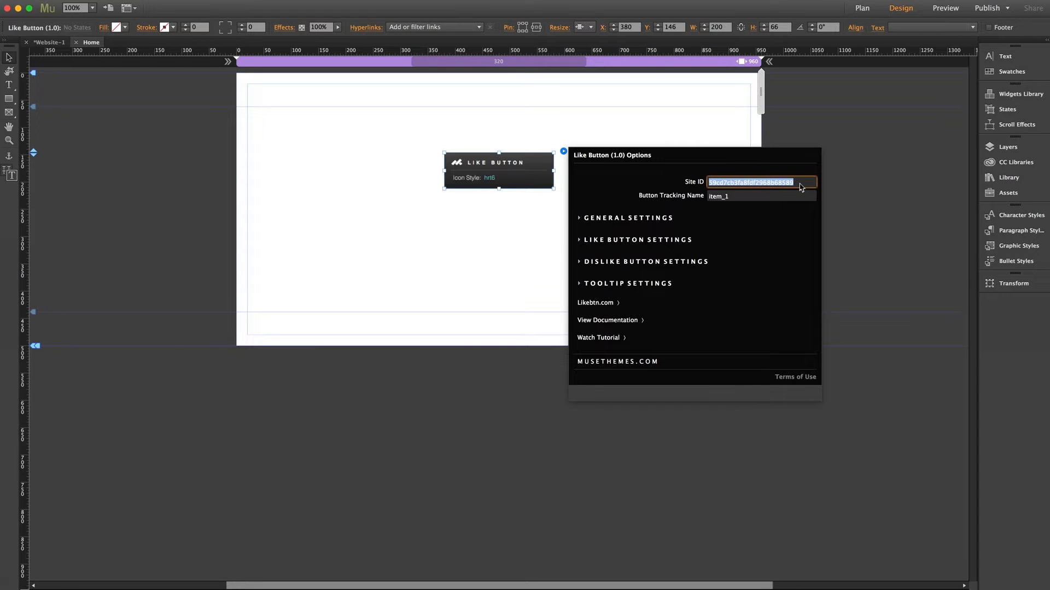
click(799, 184)
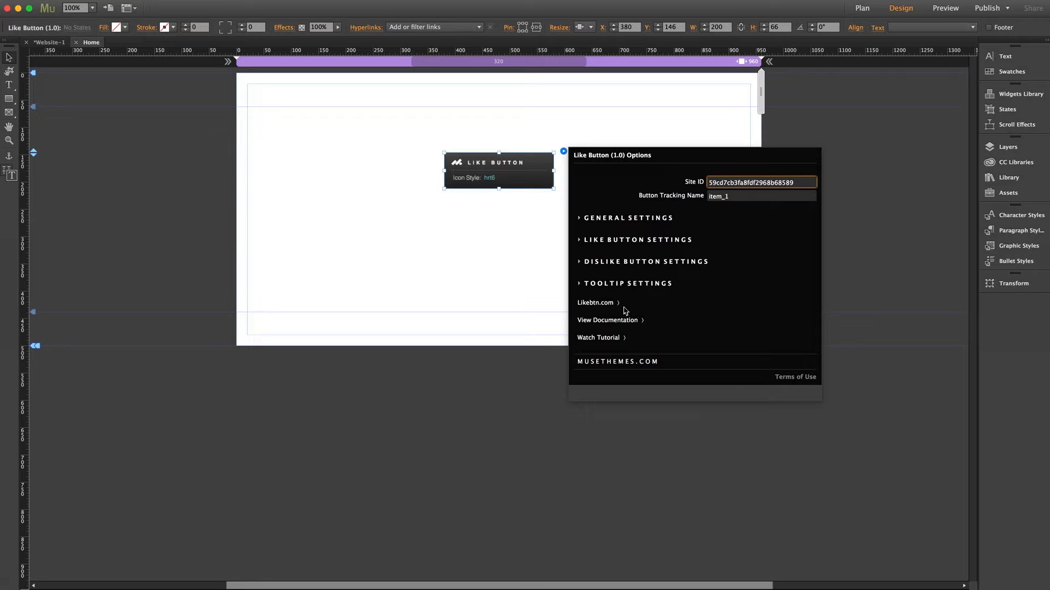
click(595, 305)
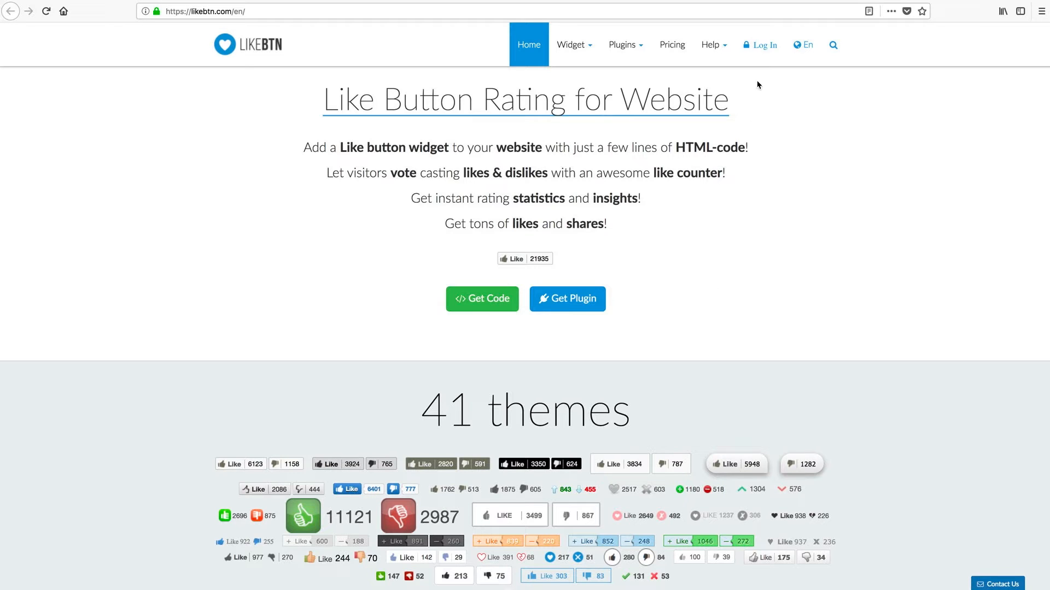
Register a new LikeBTN account with an e-mail address and password, without saving the login
click(765, 51)
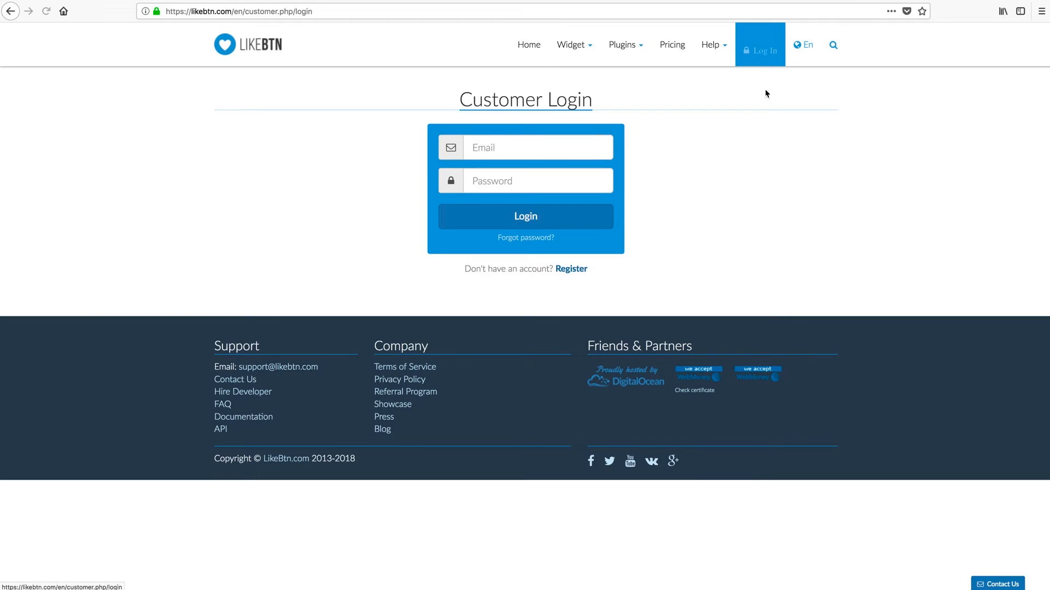
click(575, 274)
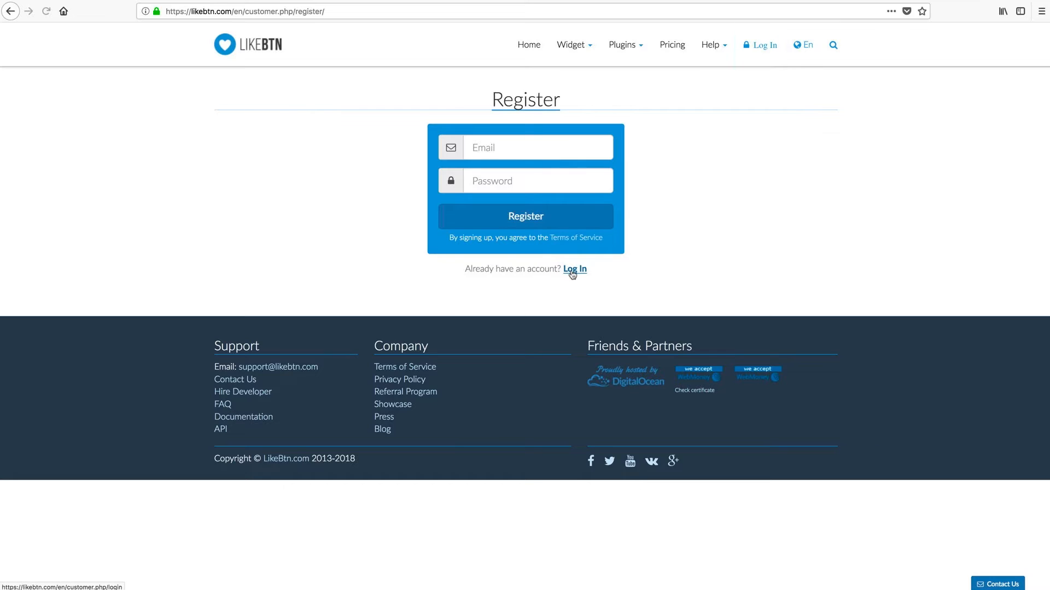
click(507, 148)
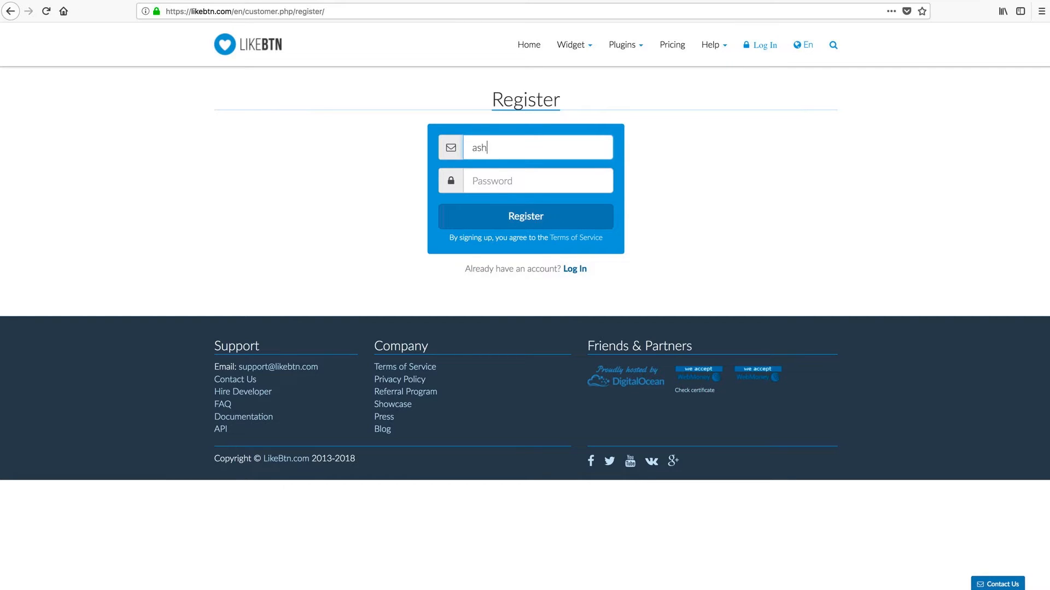
key(Tab)
text(*******)
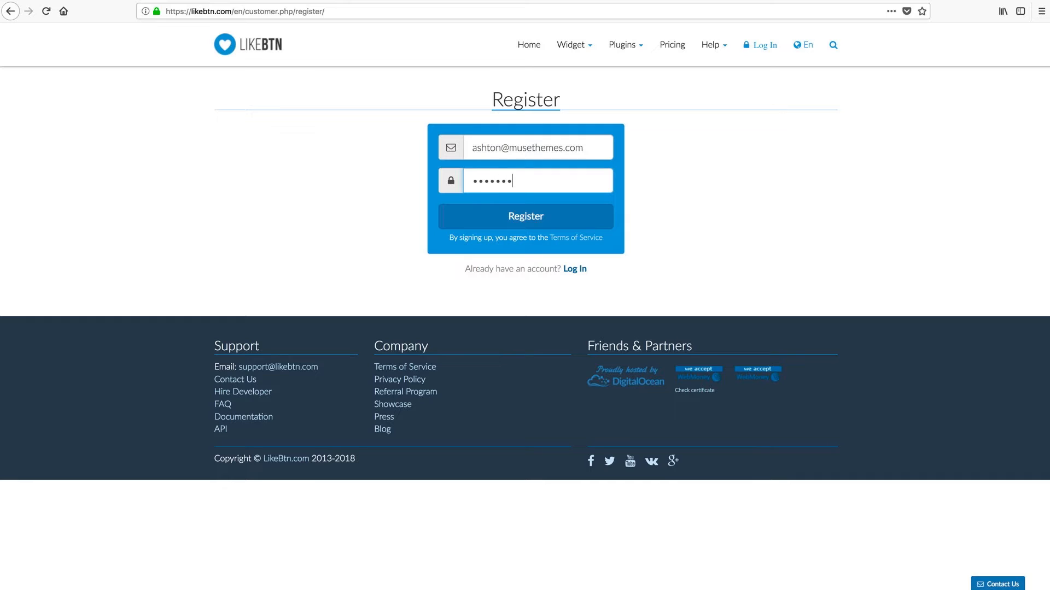
text(***)
click(528, 220)
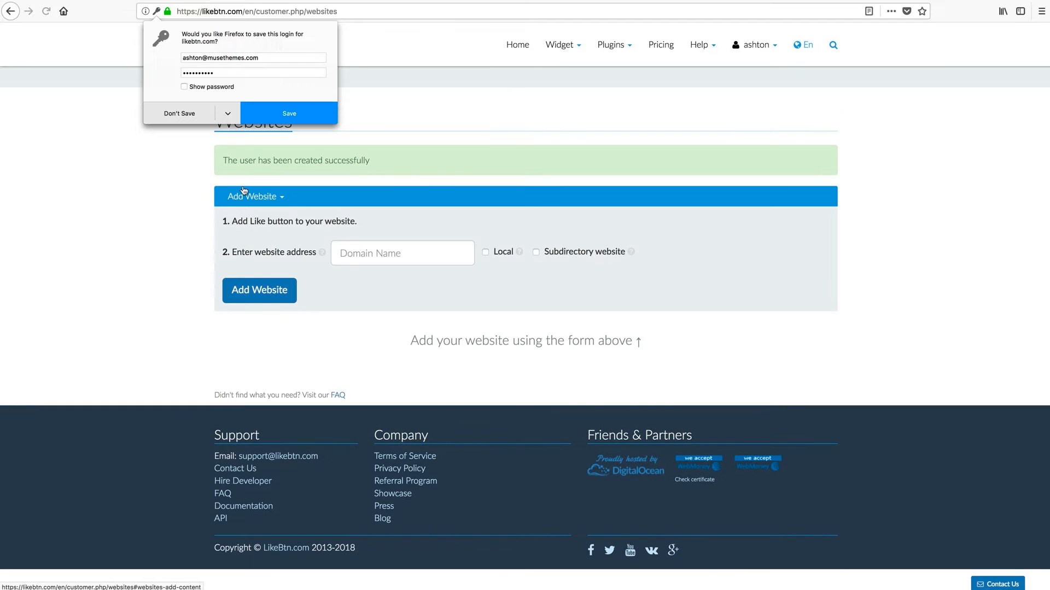
click(178, 113)
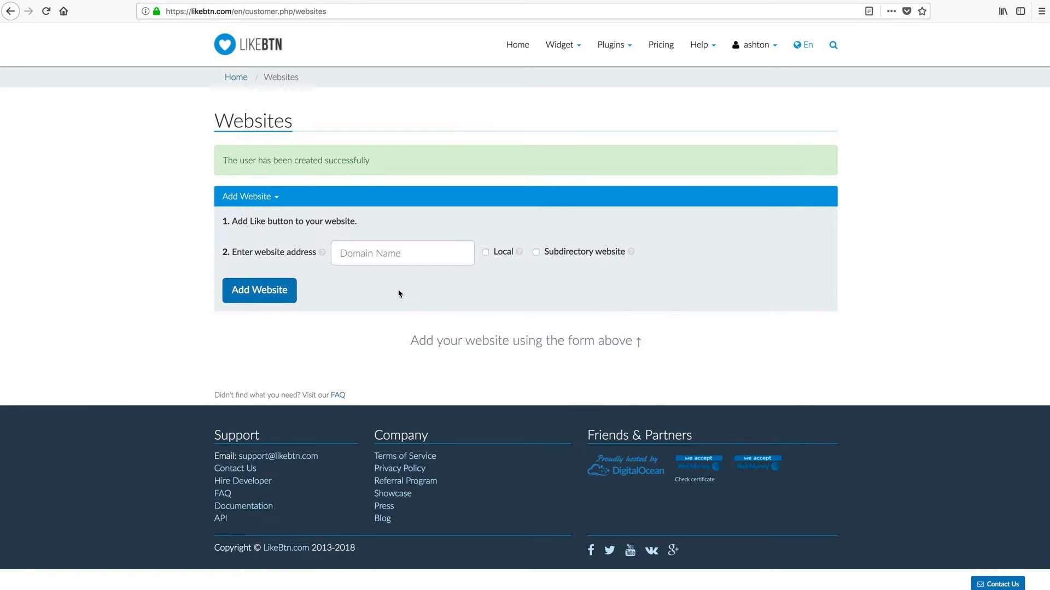
Tick Local for the LikeBTN website, then preview the Muse Home page in the browser
click(486, 252)
click(355, 254)
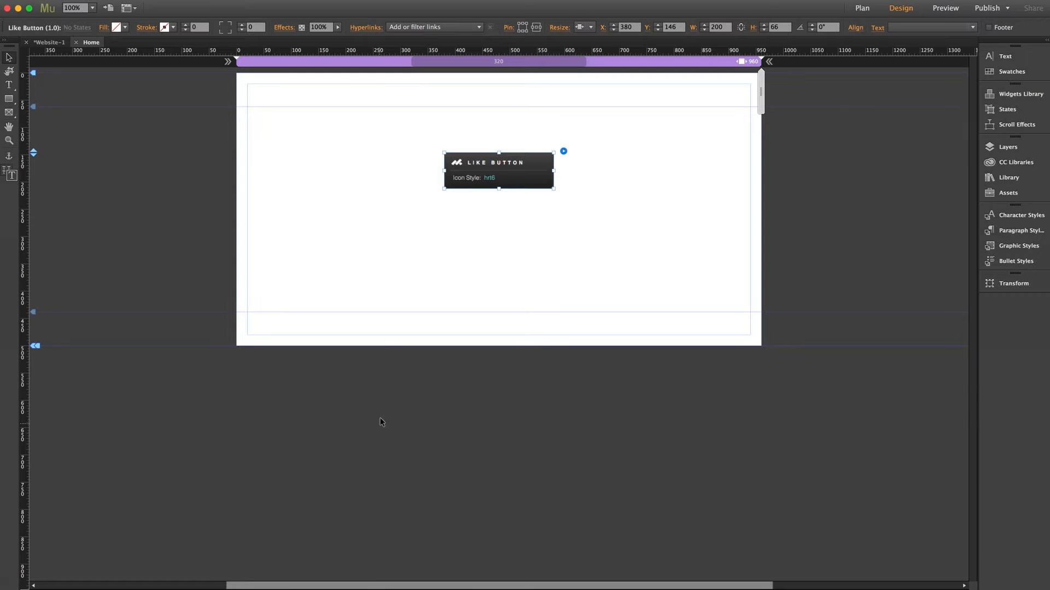
click(378, 281)
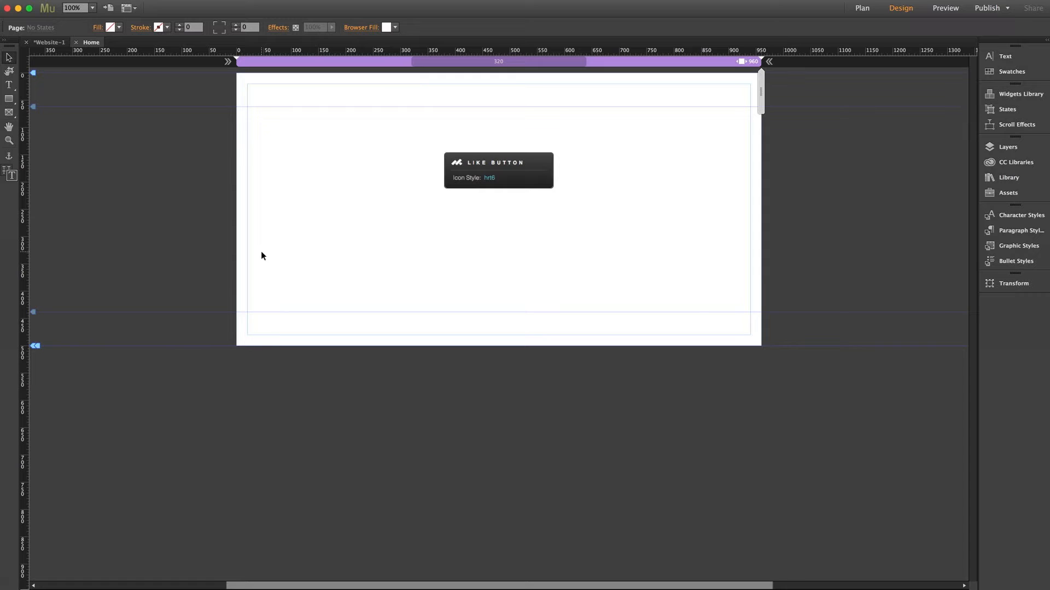
key(super+shift+e)
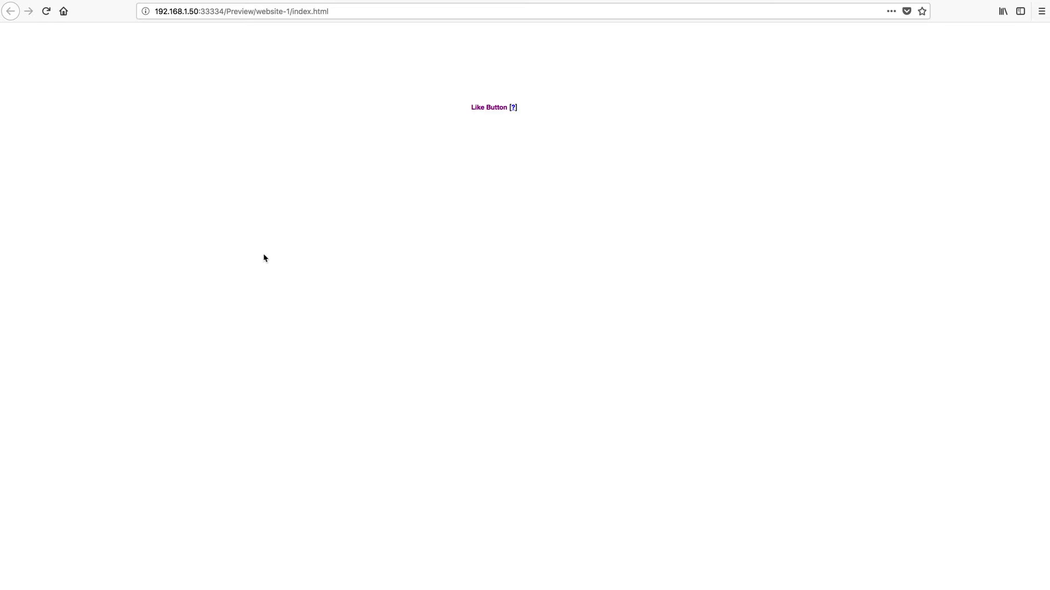
Copy the preview's local IP address and port and return to the LikeBTN Websites tab
mouse_move(482, 115)
click(223, 12)
click(224, 12)
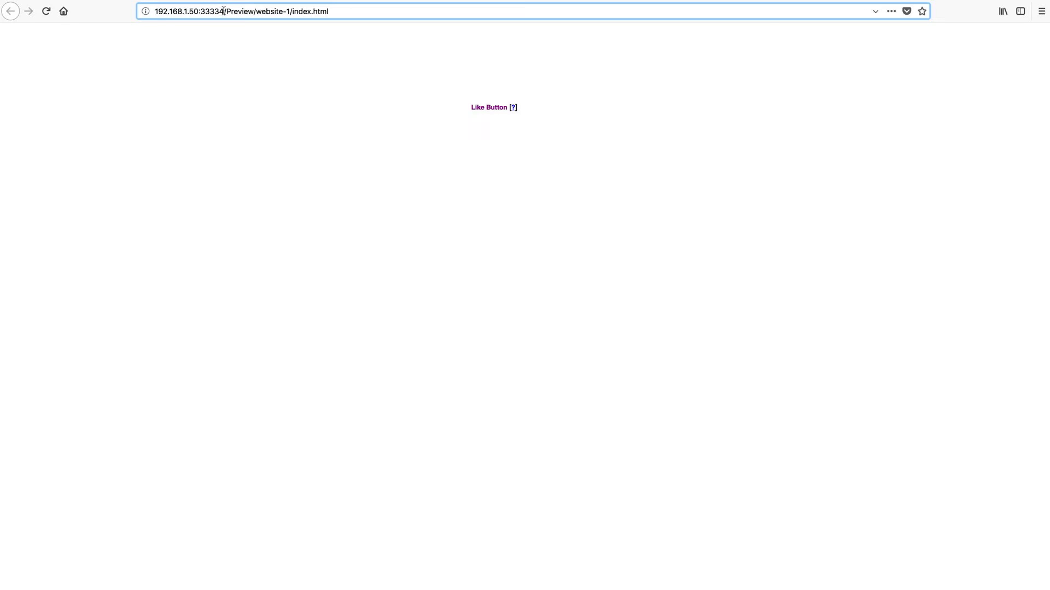
drag(224, 12, 155, 12)
key(super+c)
click(228, 1)
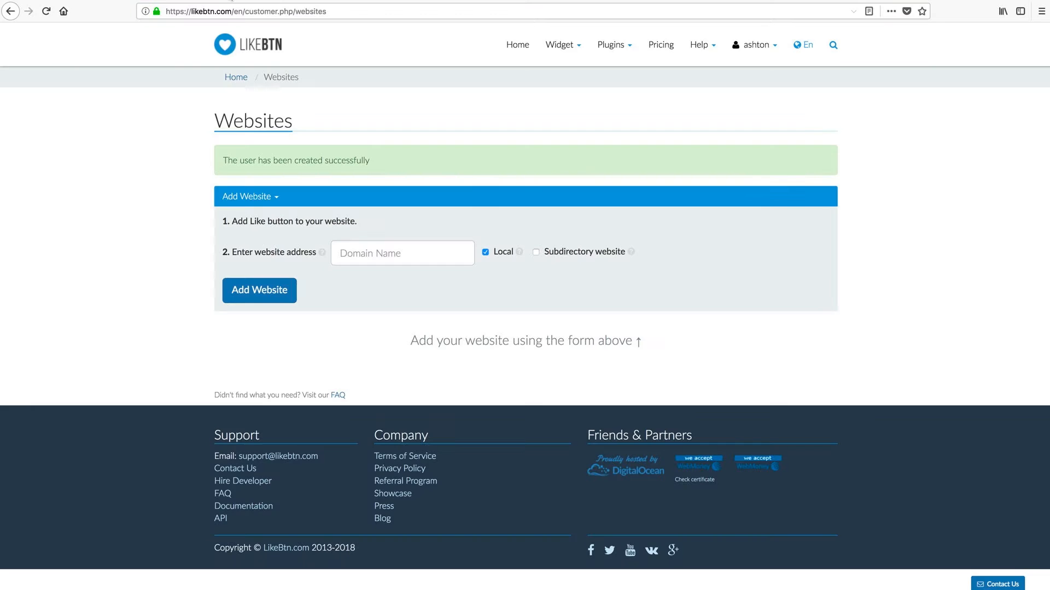
click(384, 252)
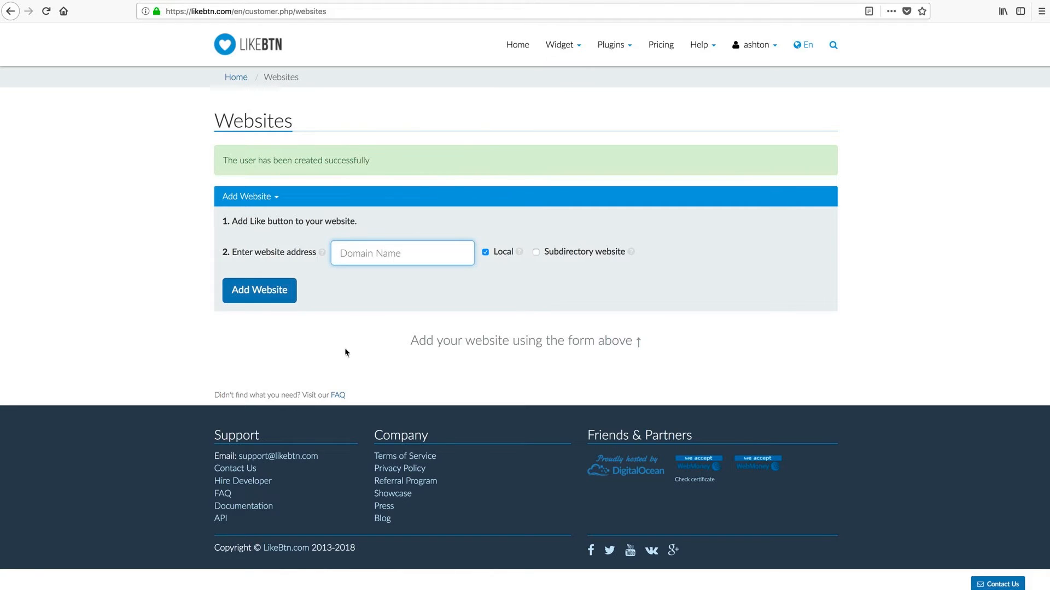
key(super+v)
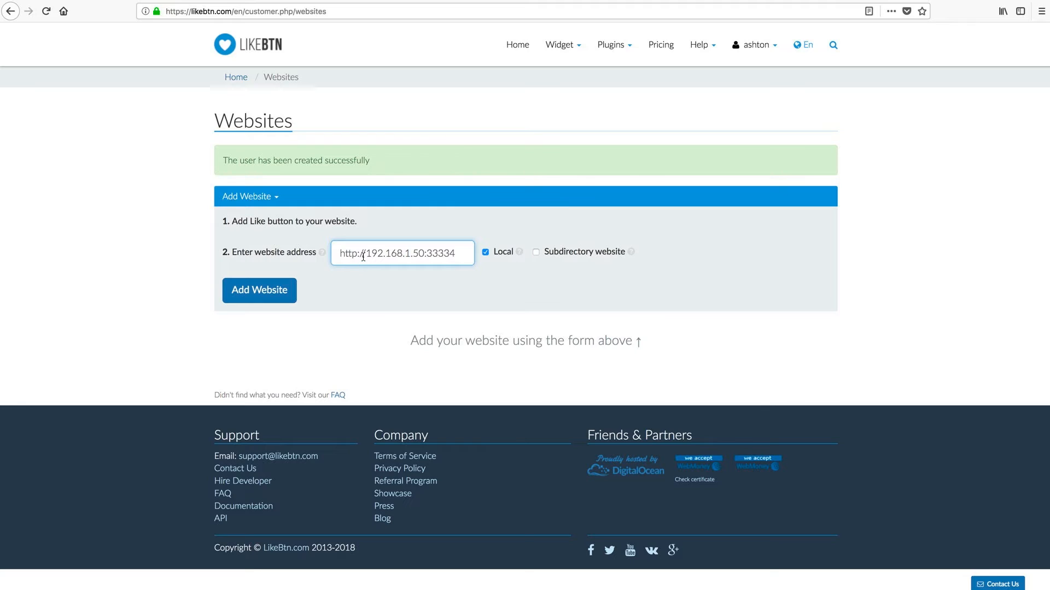
drag(367, 253, 337, 253)
key(BackSpace)
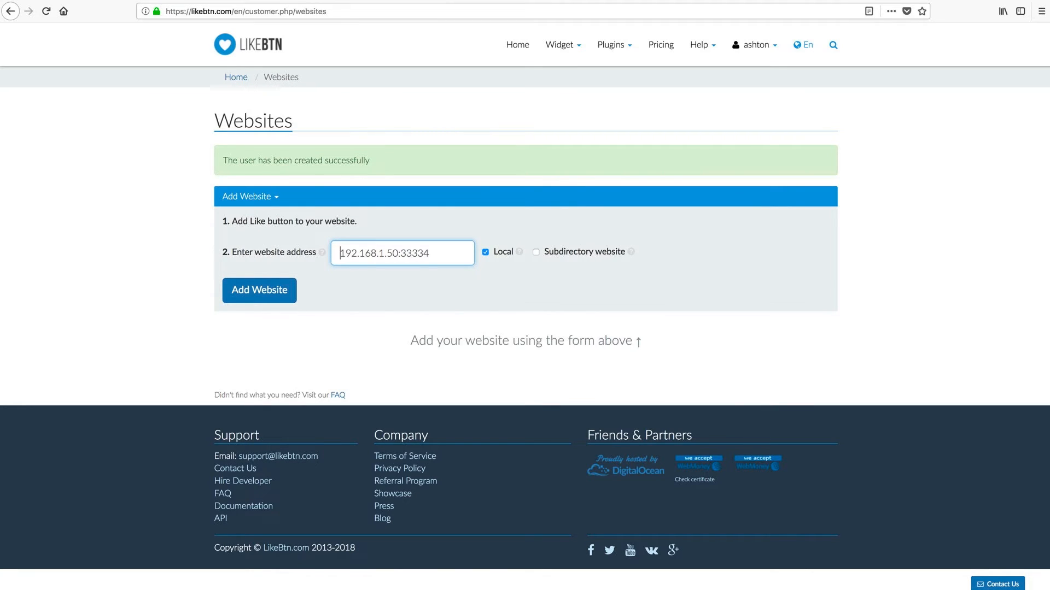
click(371, 293)
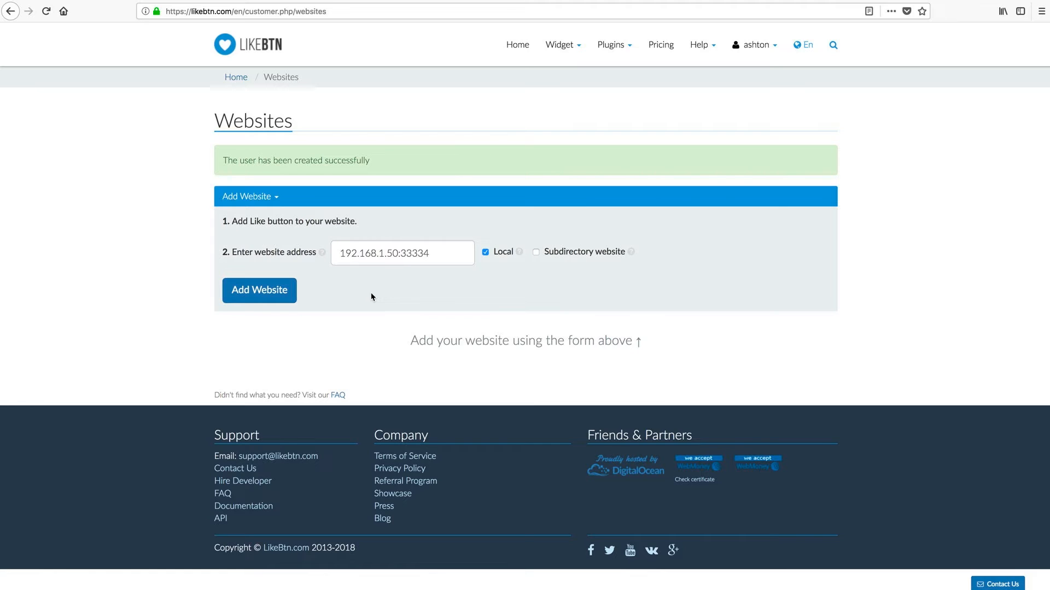
click(253, 292)
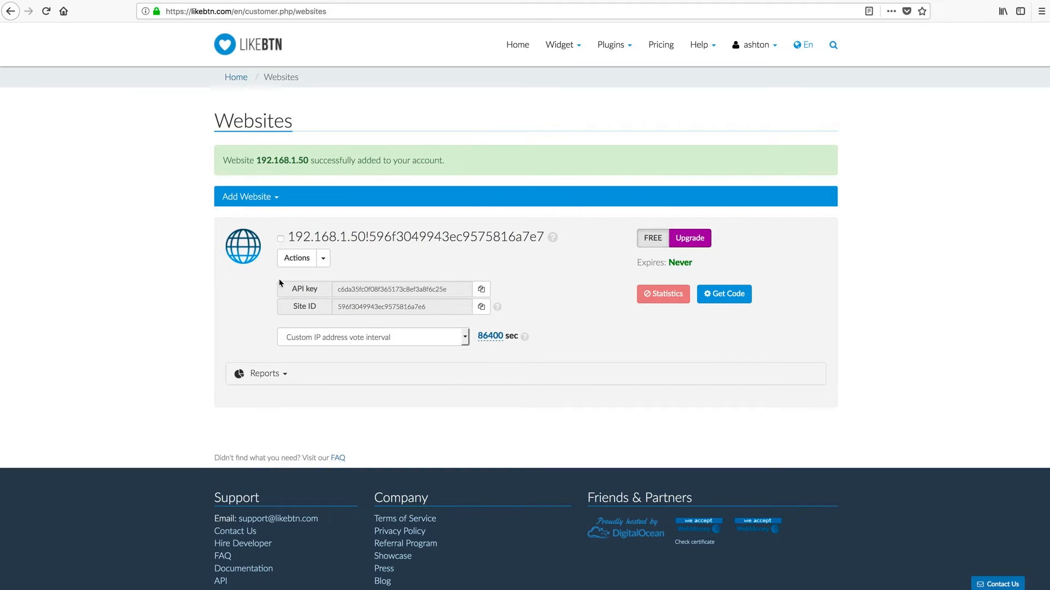
Select and copy the new website's Site ID from its LikeBTN listing
click(324, 259)
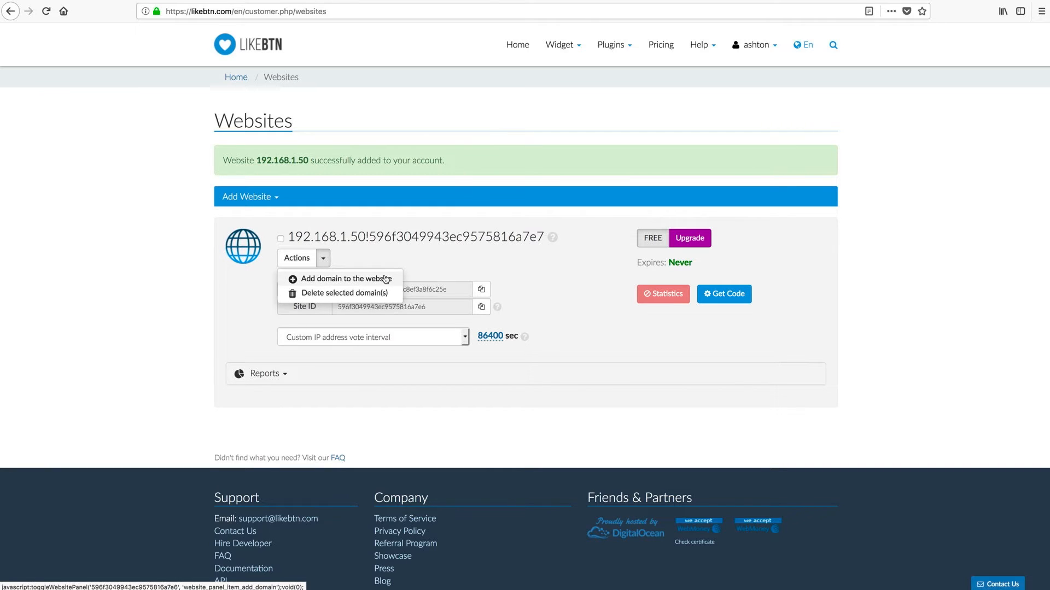
click(383, 254)
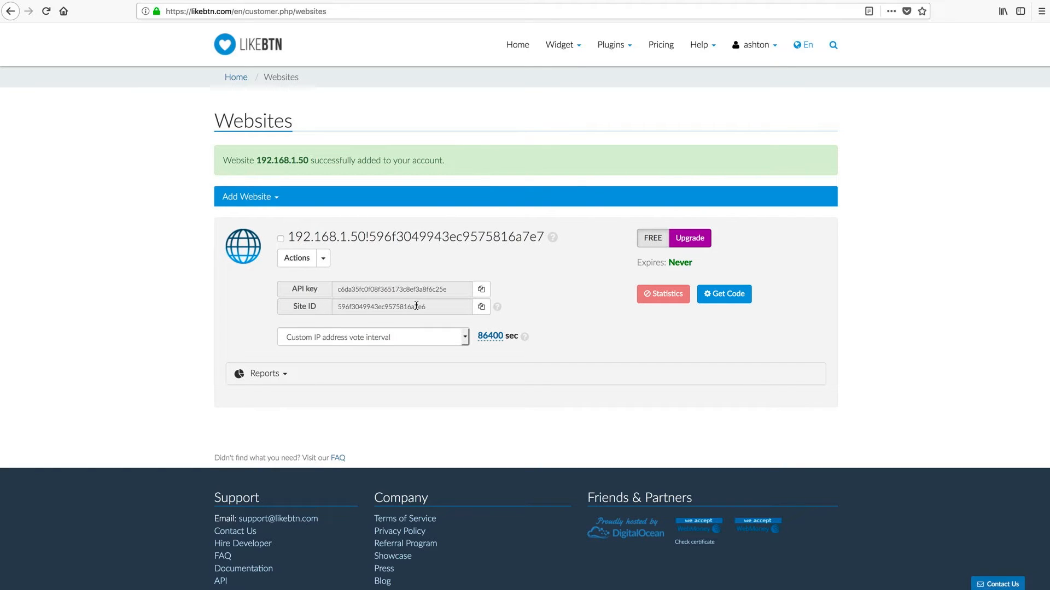
drag(429, 307, 337, 307)
key(super+c)
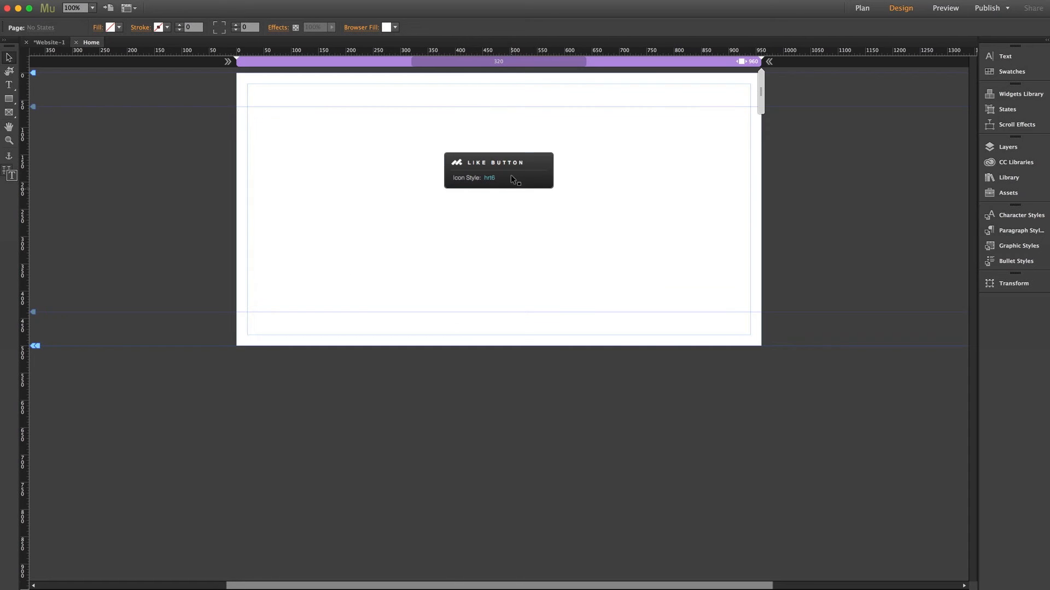
click(511, 175)
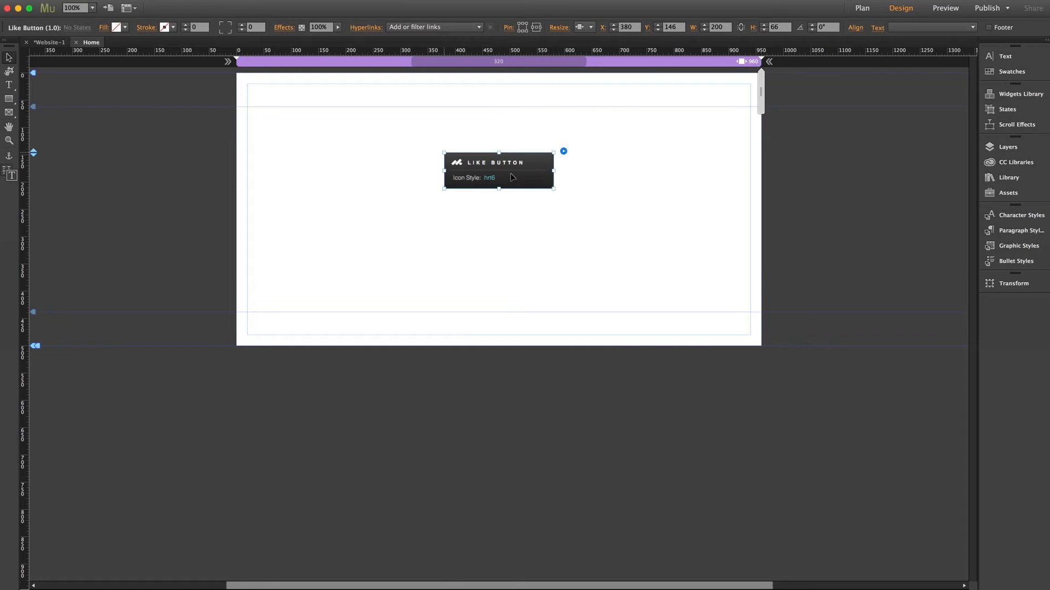
Replace the Like Button's Site ID with the newly copied LikeBTN Site ID
click(563, 151)
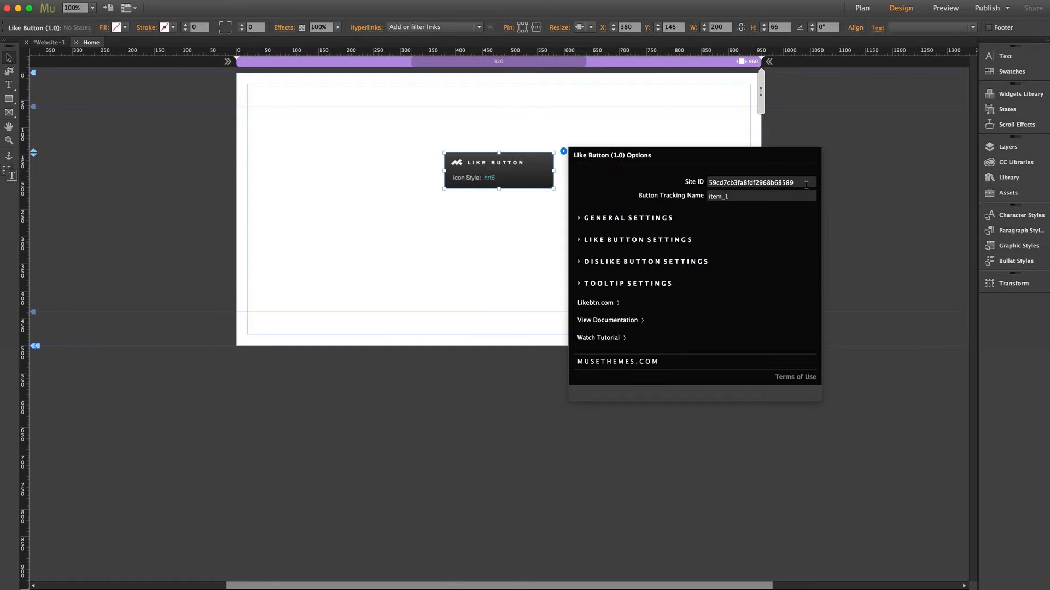
double_click(806, 186)
key(super+v)
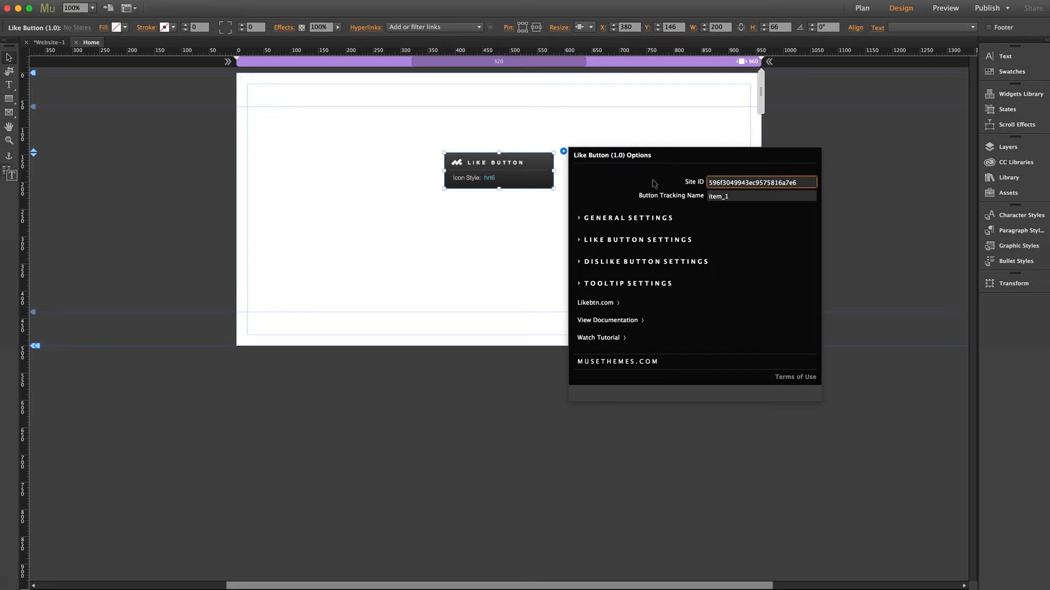
key(Return)
Preview the page in Firefox and cast a Like vote so the counter reads 1
click(684, 120)
key(super+shift+e)
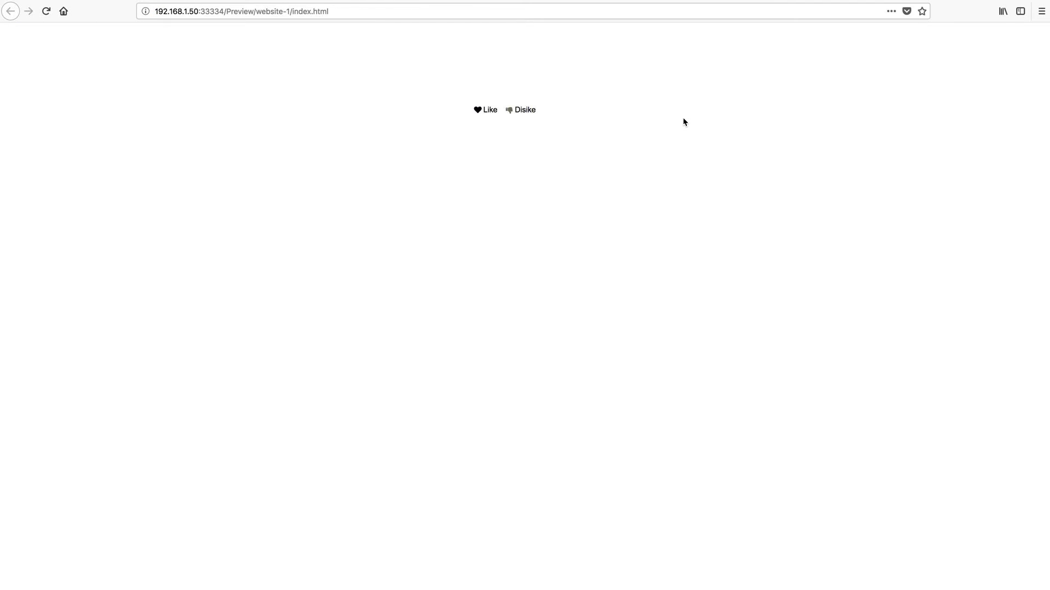
click(479, 112)
click(240, 1)
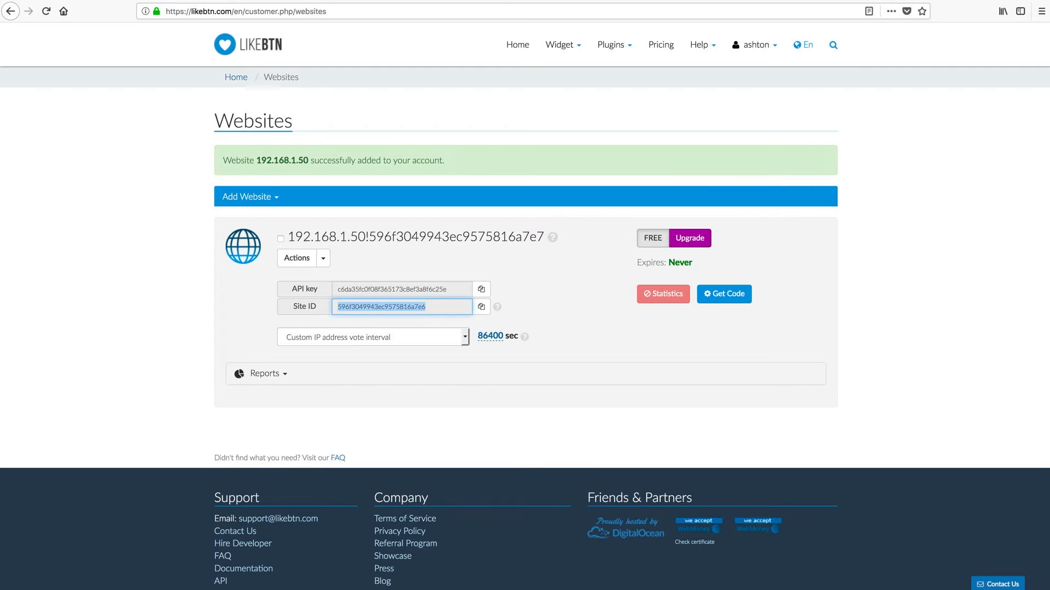
Open LikeBTN's Pricing page and switch the plan prices to Monthly
click(660, 47)
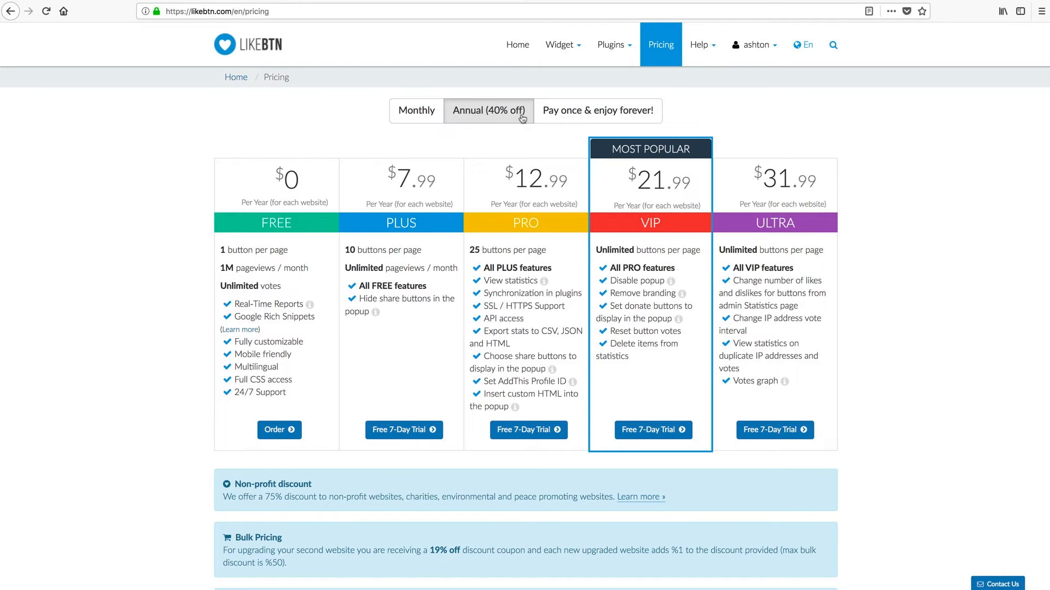
click(418, 117)
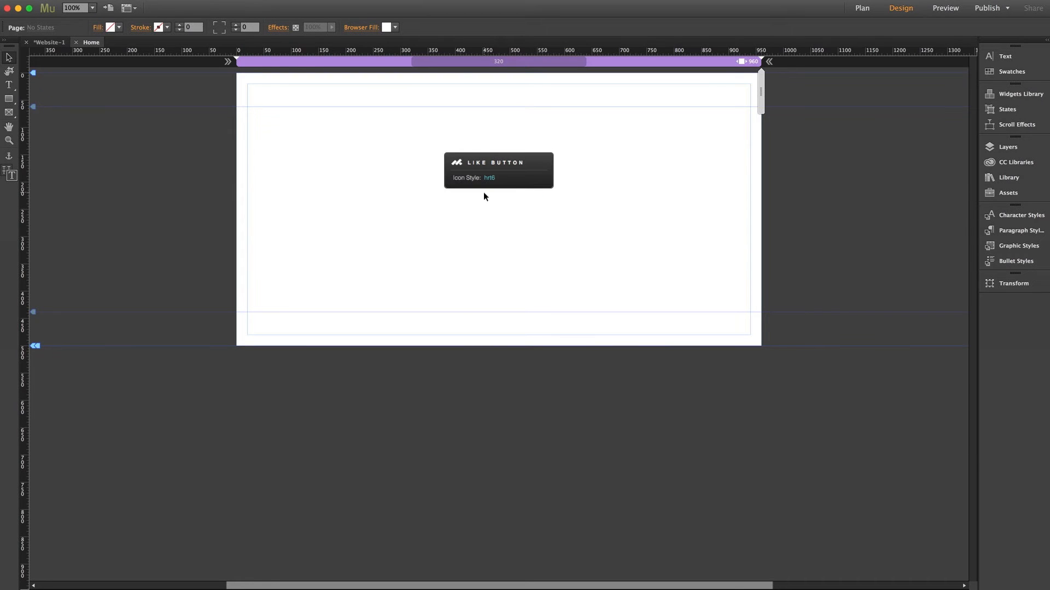
click(483, 196)
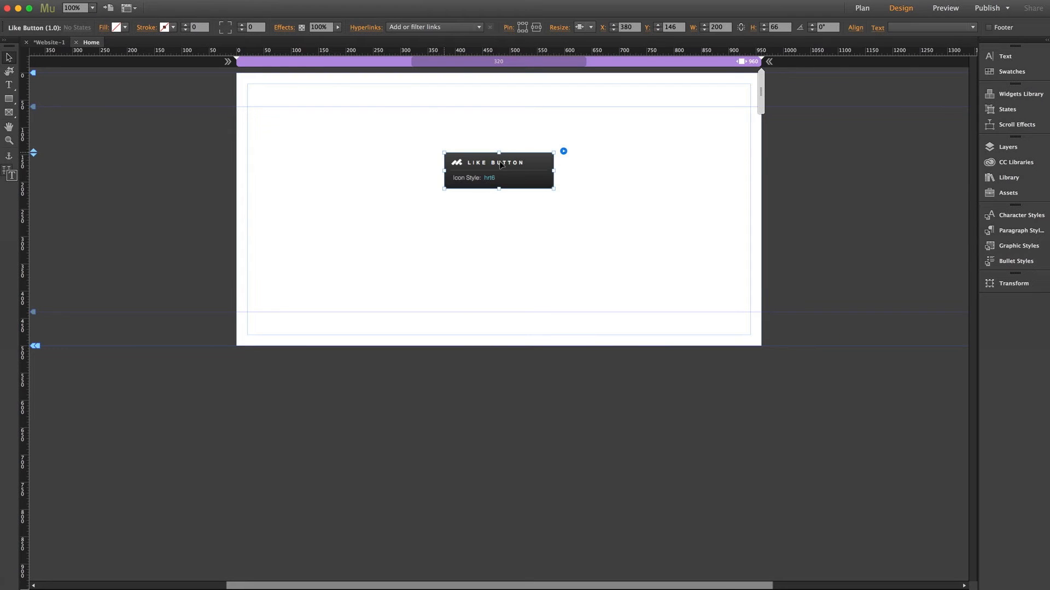
click(563, 151)
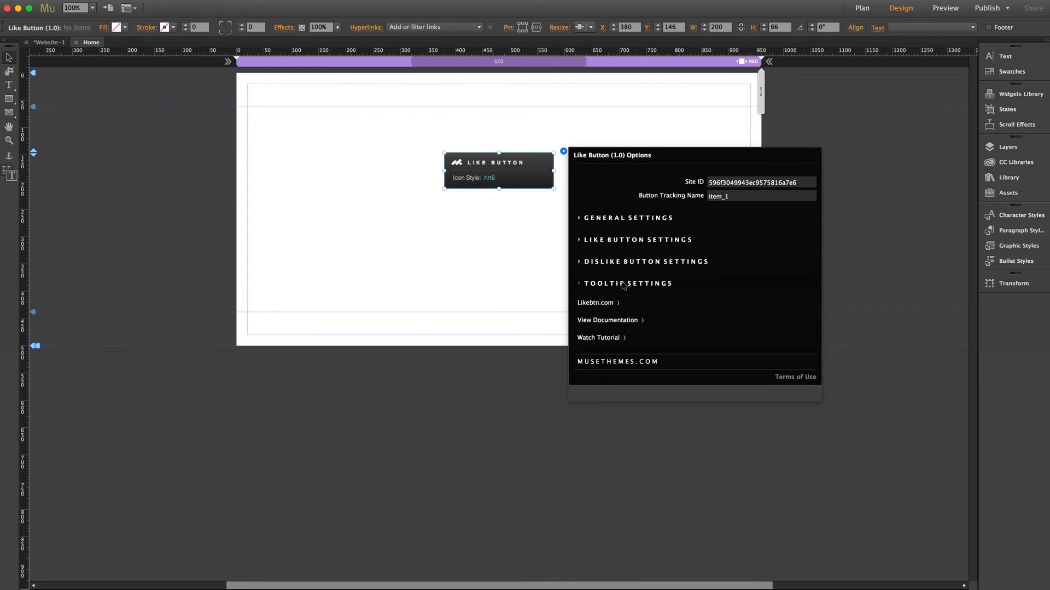
click(490, 182)
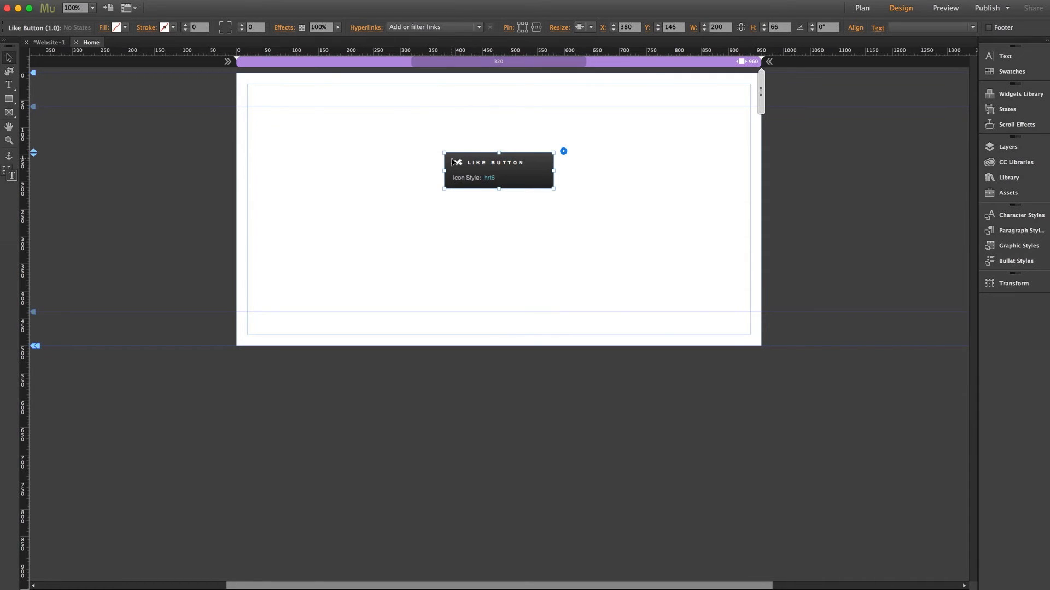
Move the Like Button widget up to Y 126 and bring up its options
mouse_move(453, 163)
mouse_down()
mouse_move(481, 166)
mouse_move(428, 166)
mouse_move(464, 158)
mouse_up()
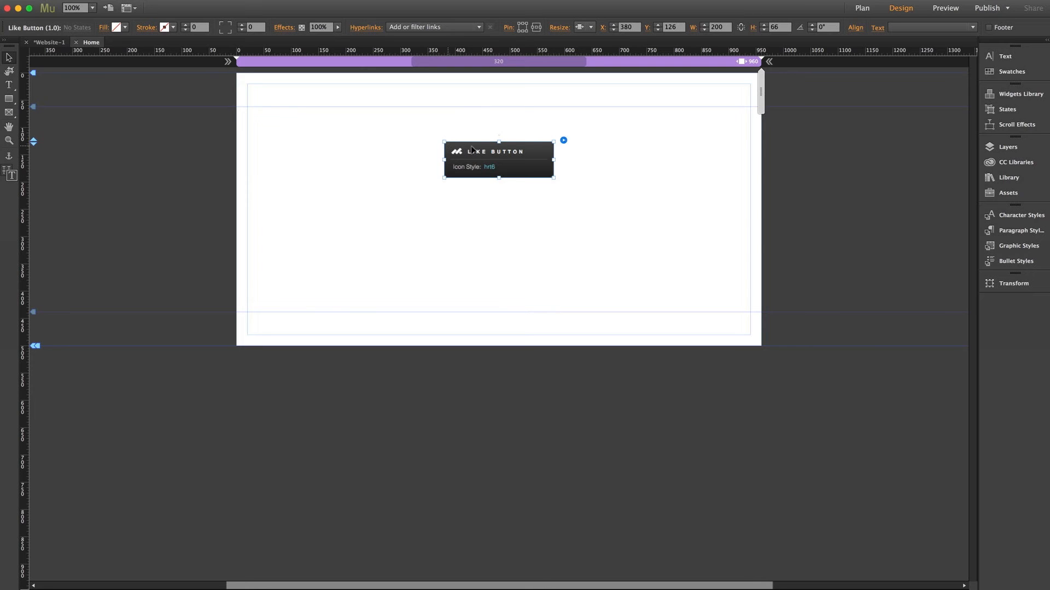
click(563, 141)
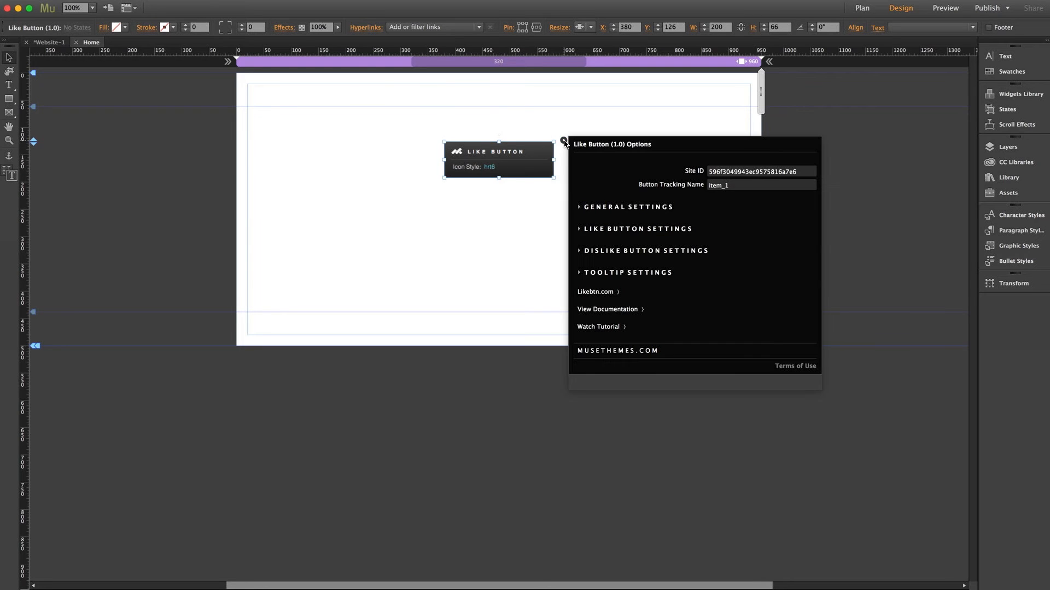
In General Settings, keep counter animation on load On and vote animation None
click(618, 210)
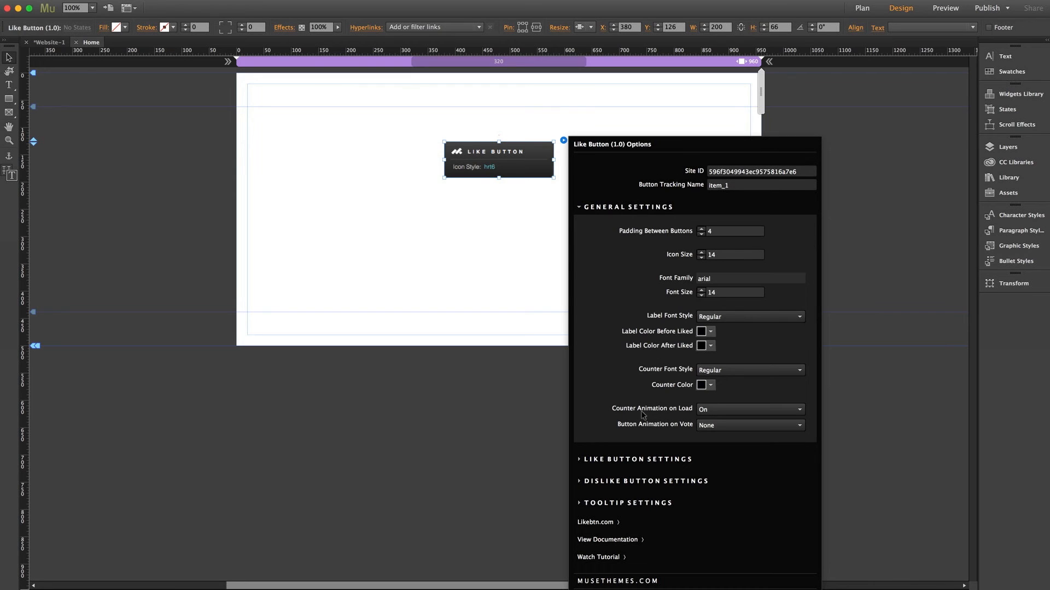
click(707, 410)
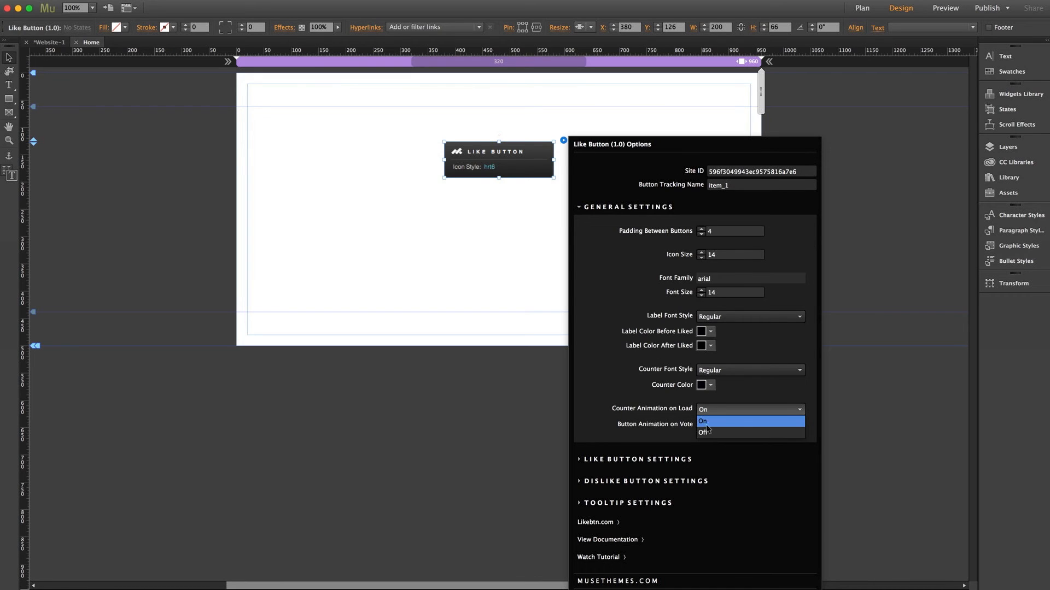
click(709, 414)
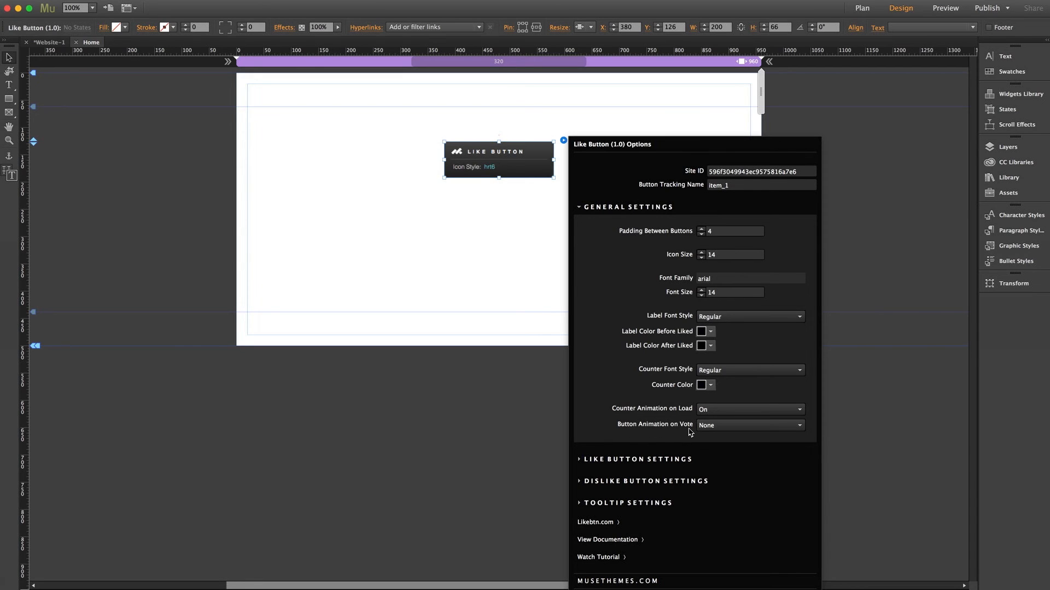
click(718, 429)
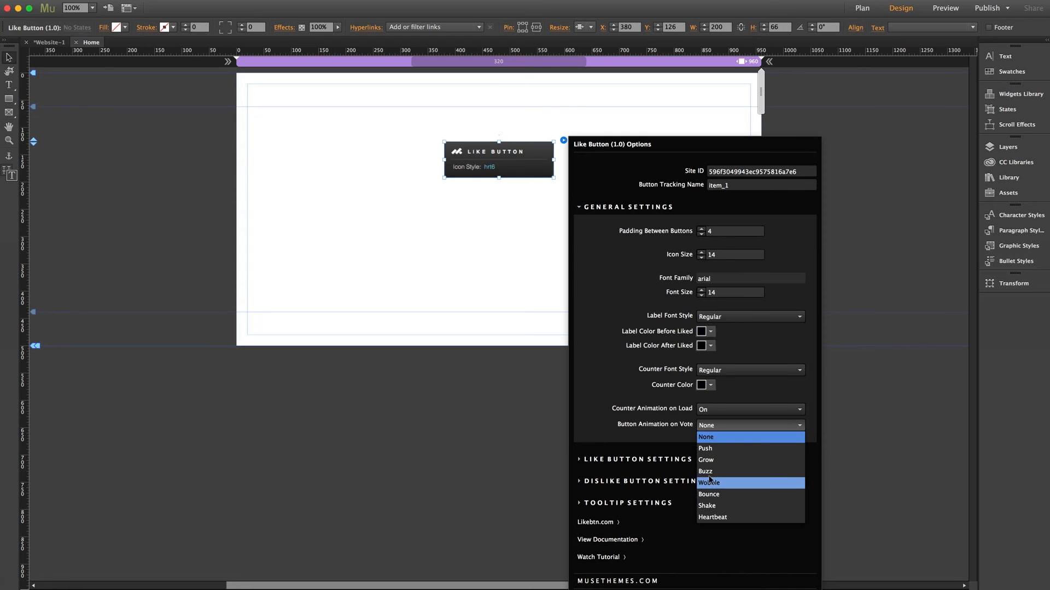
click(710, 430)
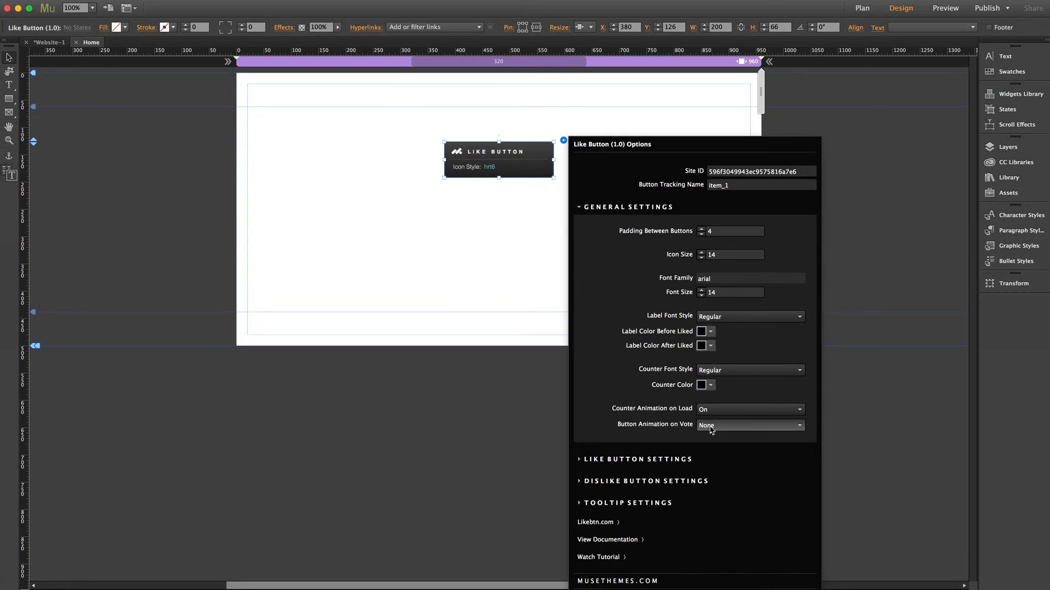
click(621, 208)
Keep the like button's icon On with Heart Solid style and its label On
click(620, 232)
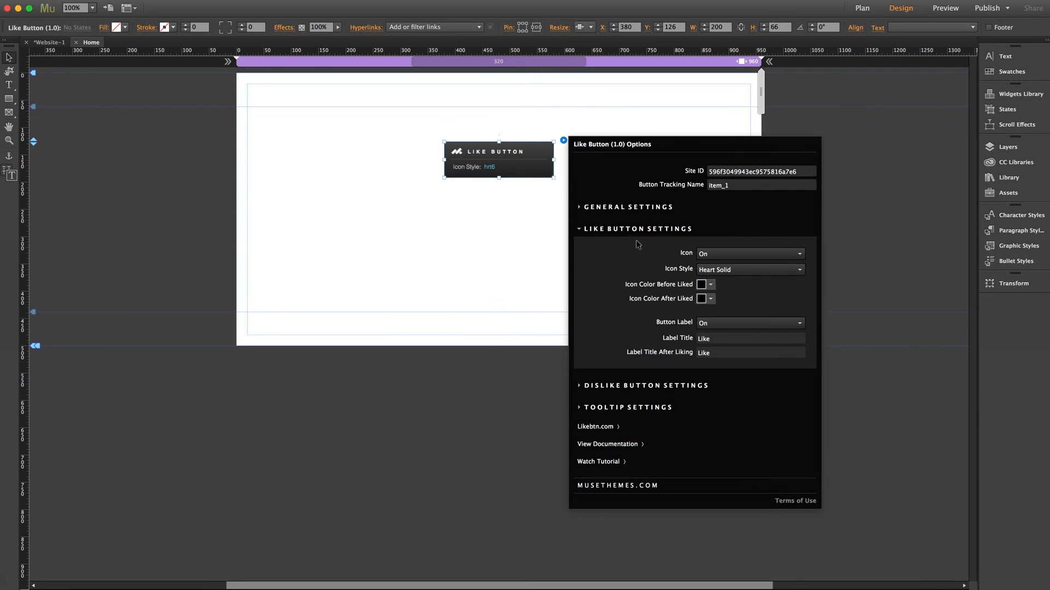
click(703, 256)
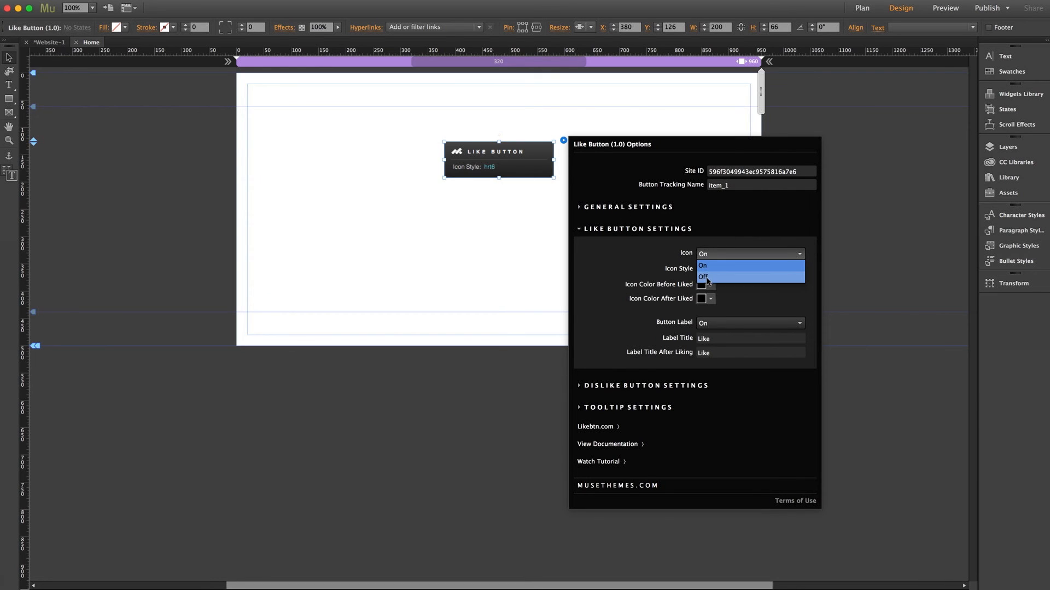
click(708, 257)
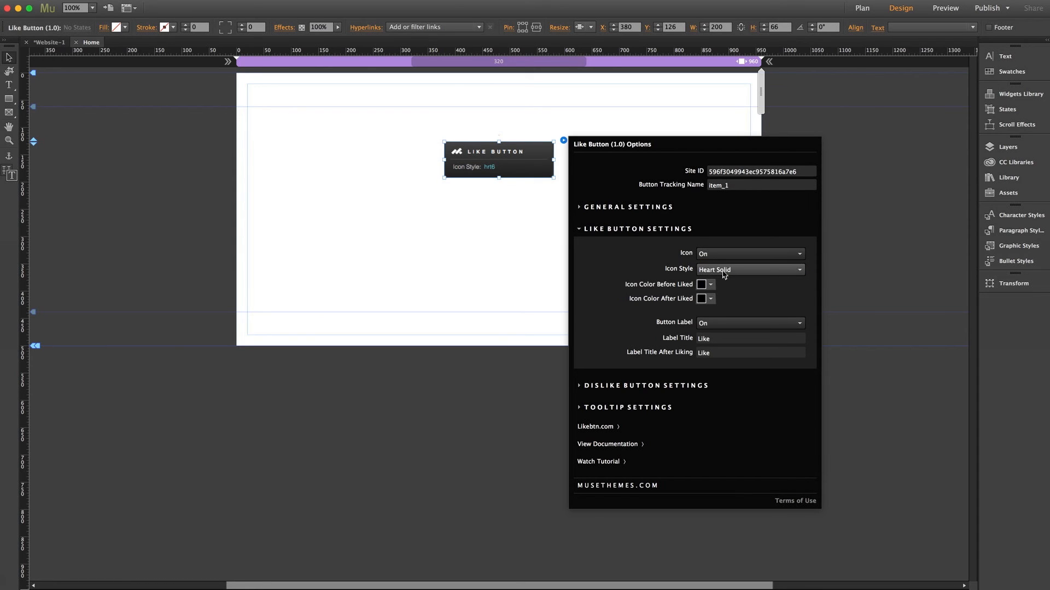
click(726, 273)
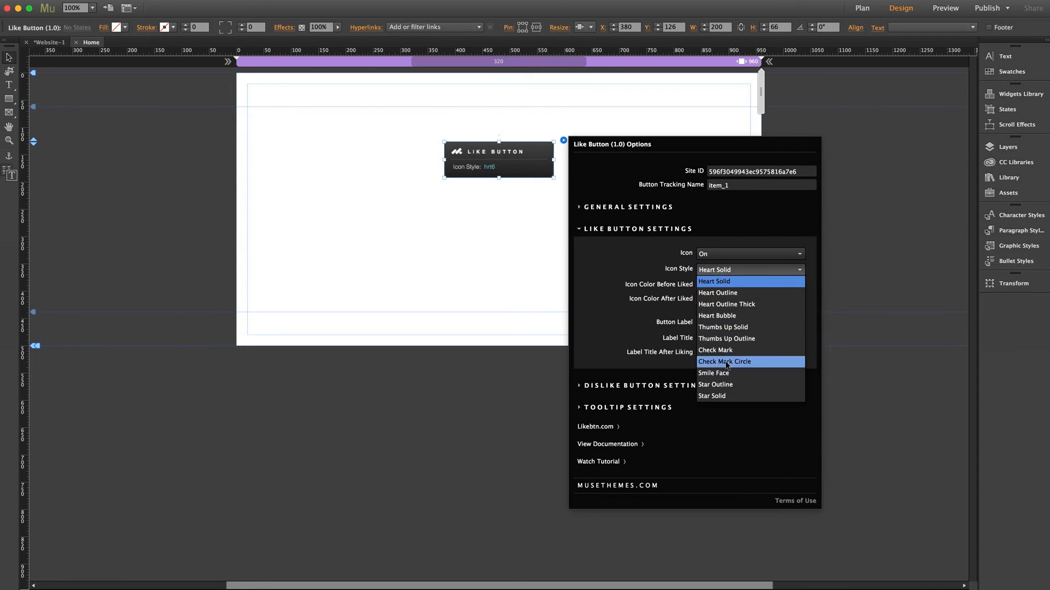
click(729, 271)
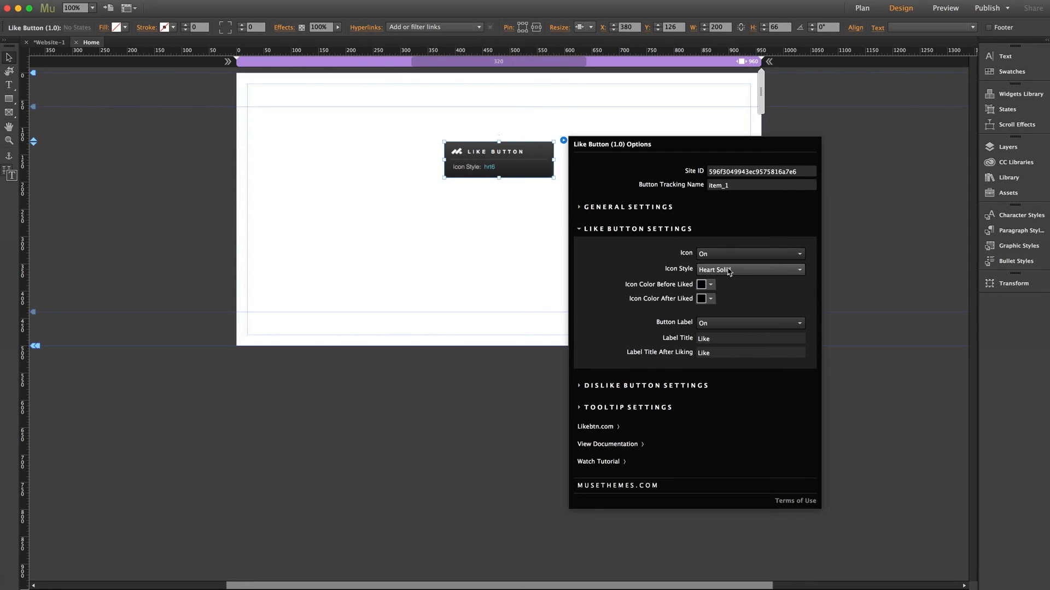
click(712, 302)
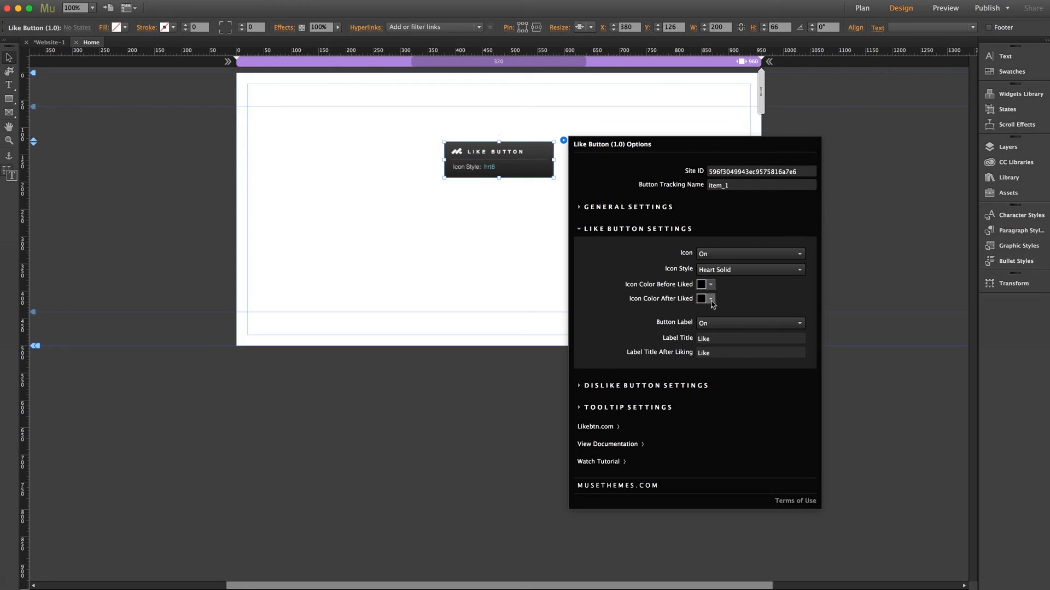
click(710, 324)
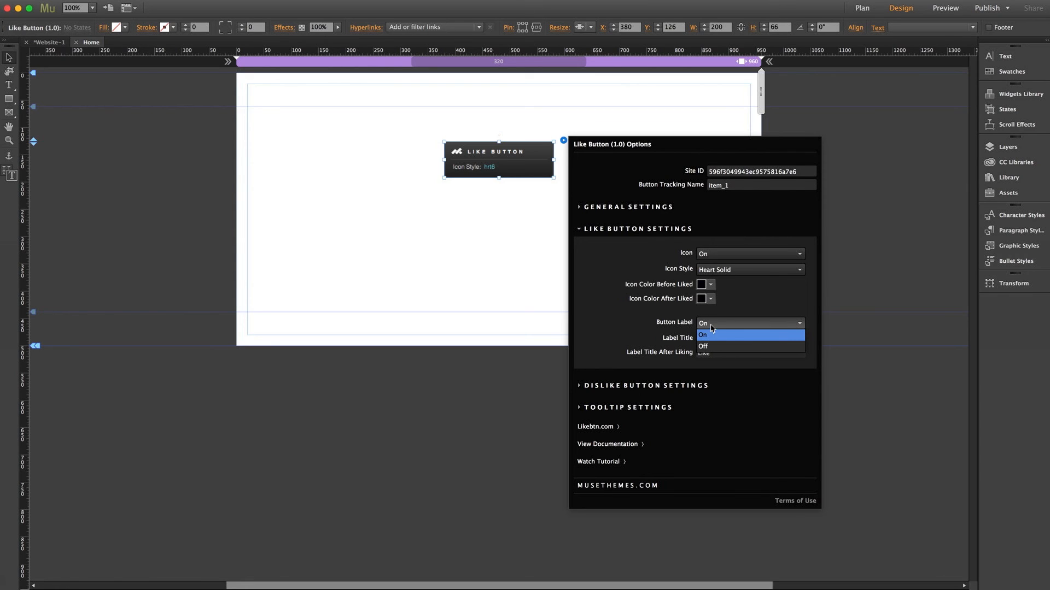
click(712, 327)
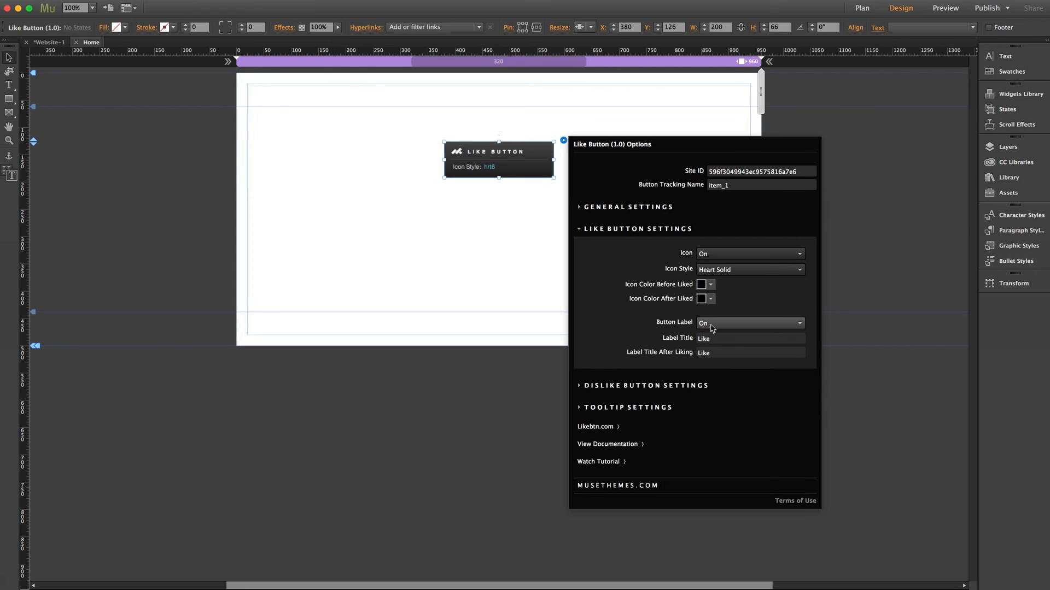
click(717, 341)
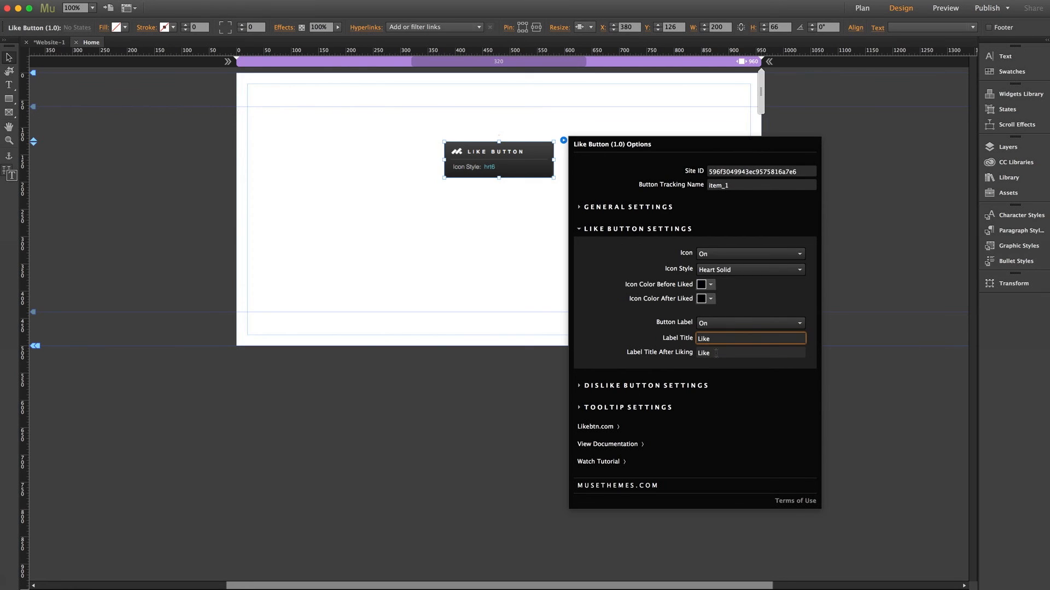
click(717, 353)
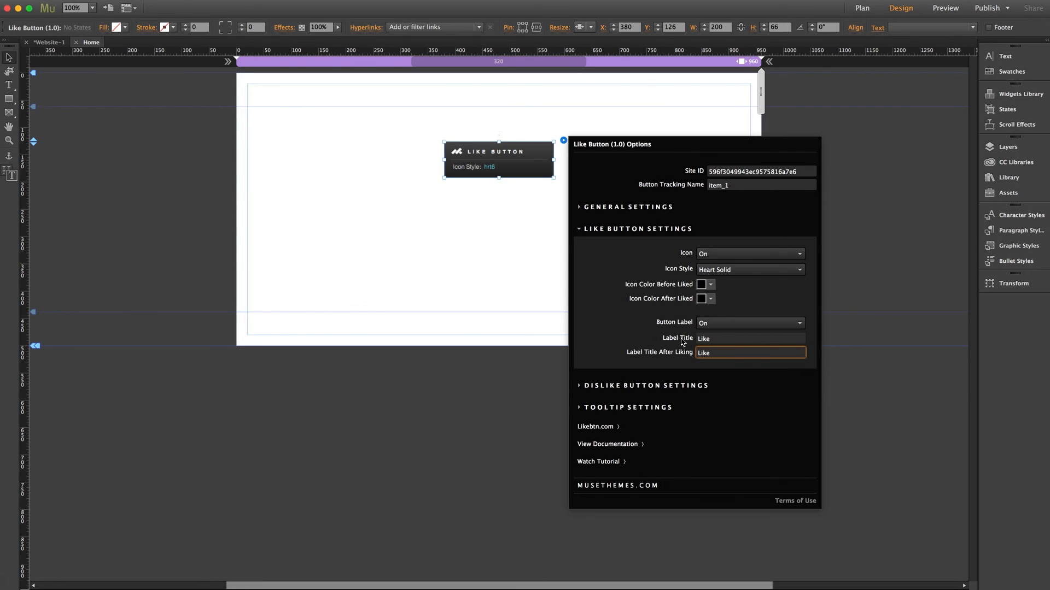
click(624, 230)
Keep the dislike button icon as Thumbs Down Solid
click(623, 253)
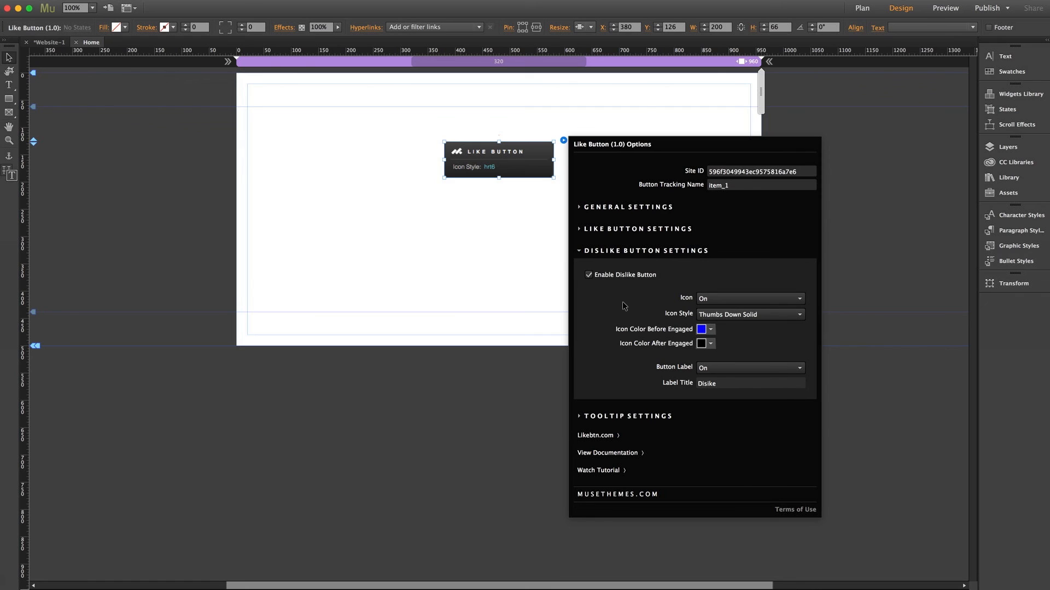
click(726, 316)
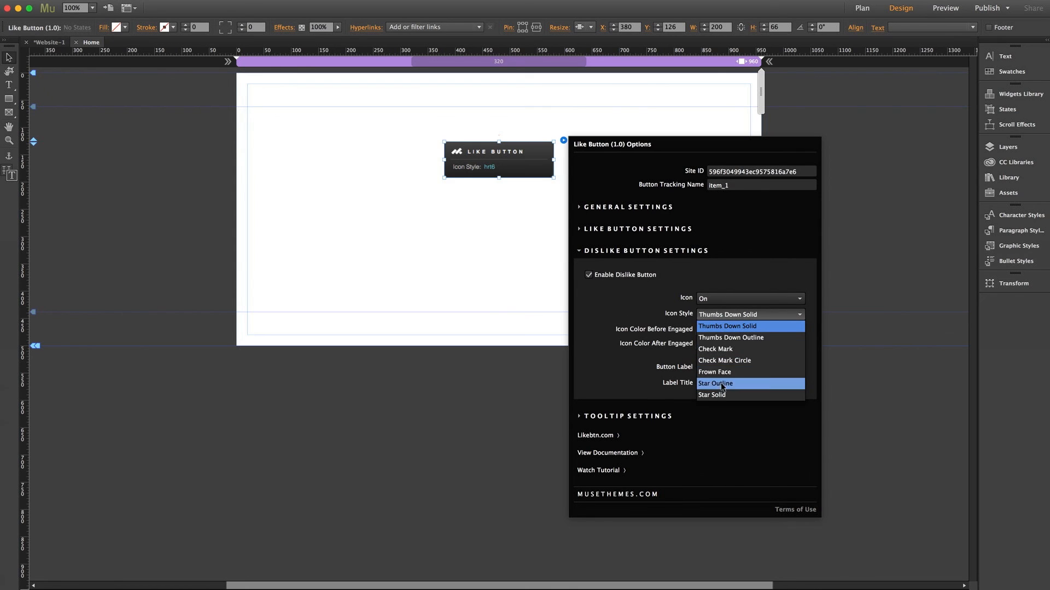
click(723, 325)
click(633, 252)
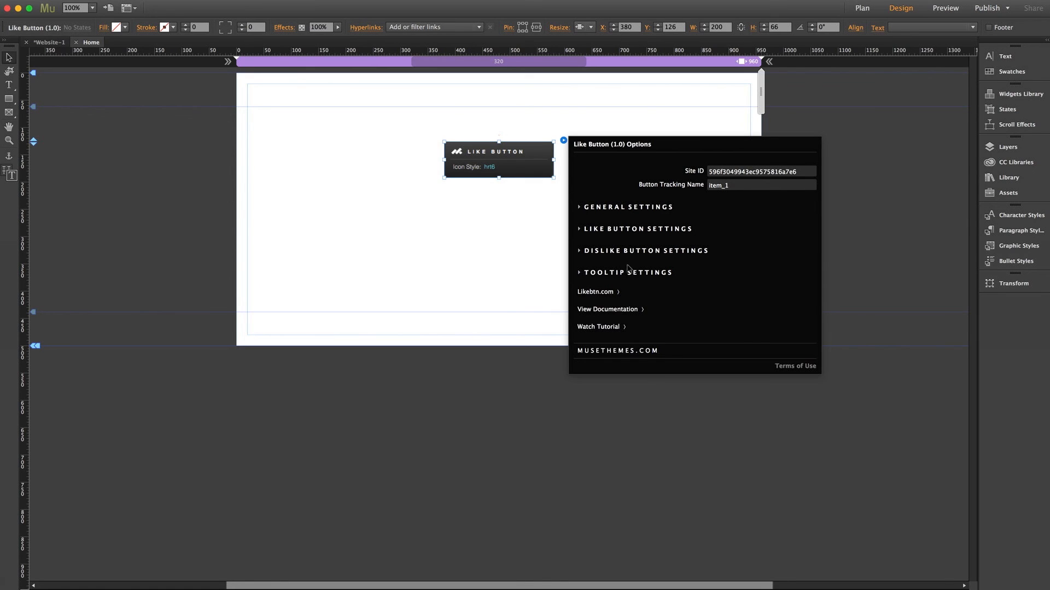
Keep tooltips On with the Light style, then close the widget options
click(627, 273)
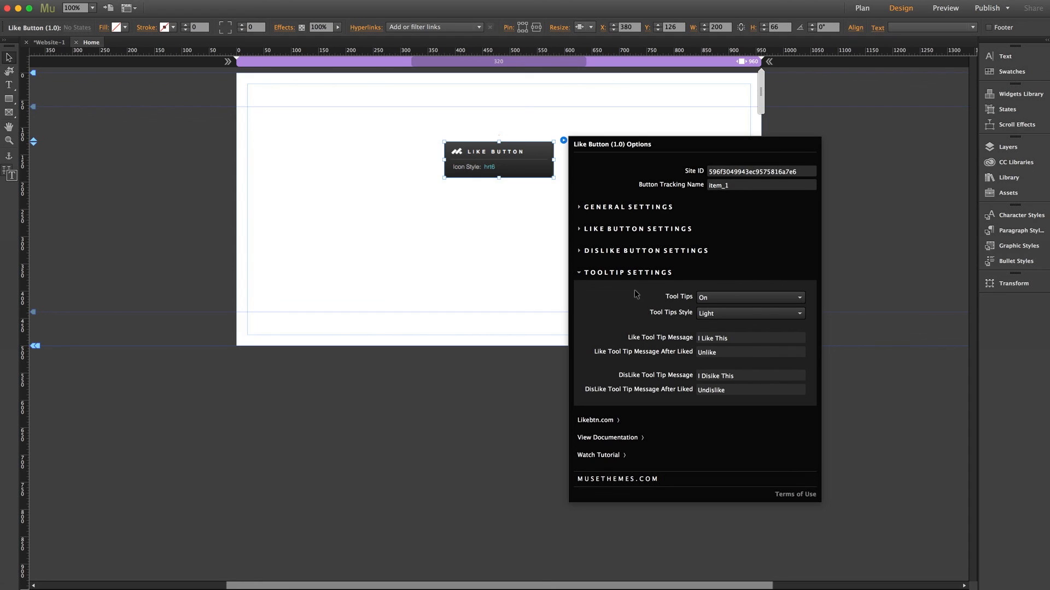
click(704, 298)
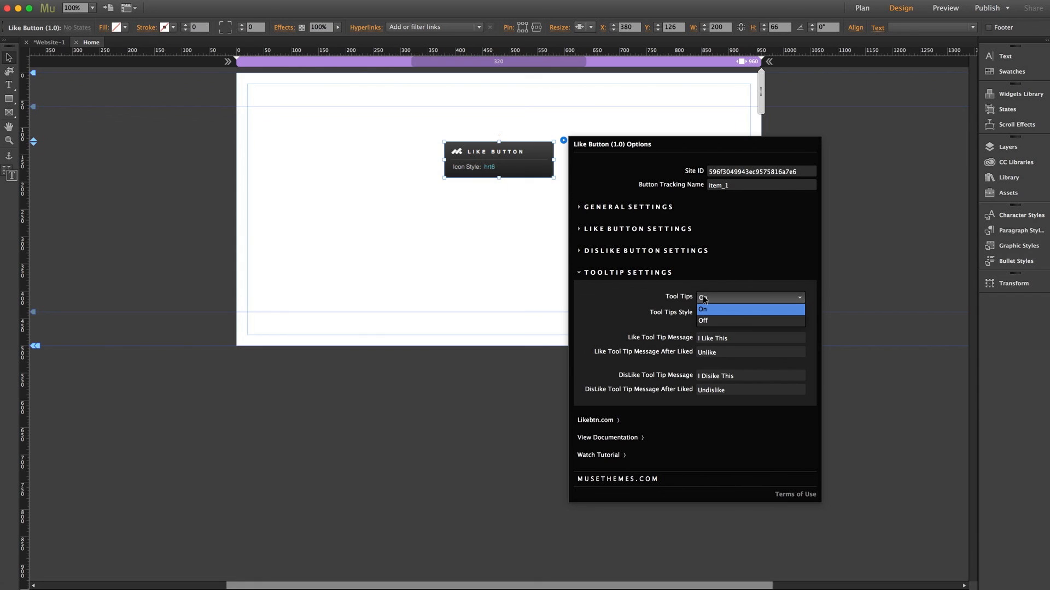
click(704, 309)
click(749, 313)
click(705, 322)
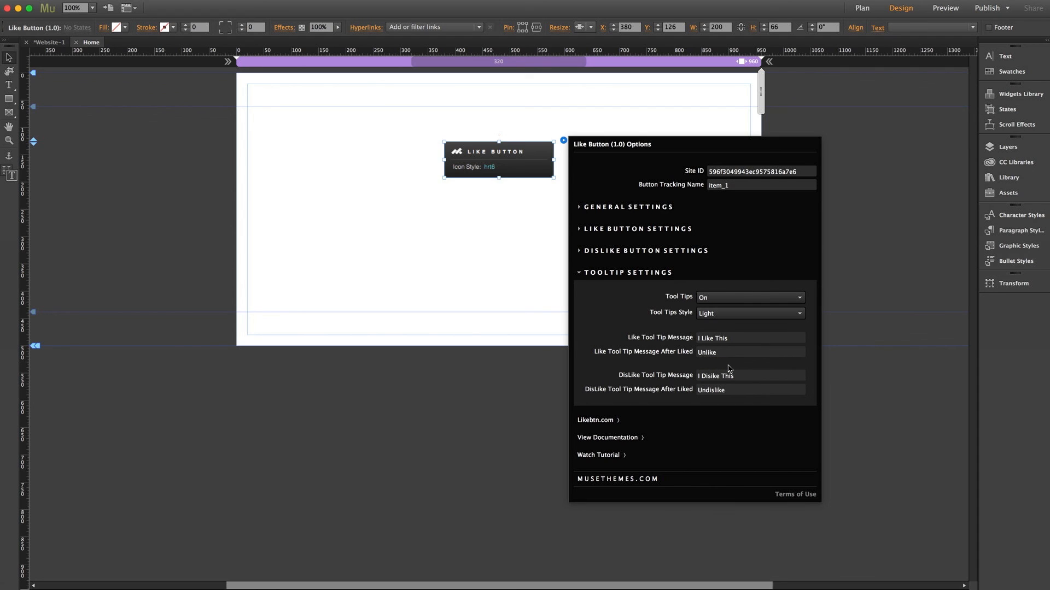
click(495, 218)
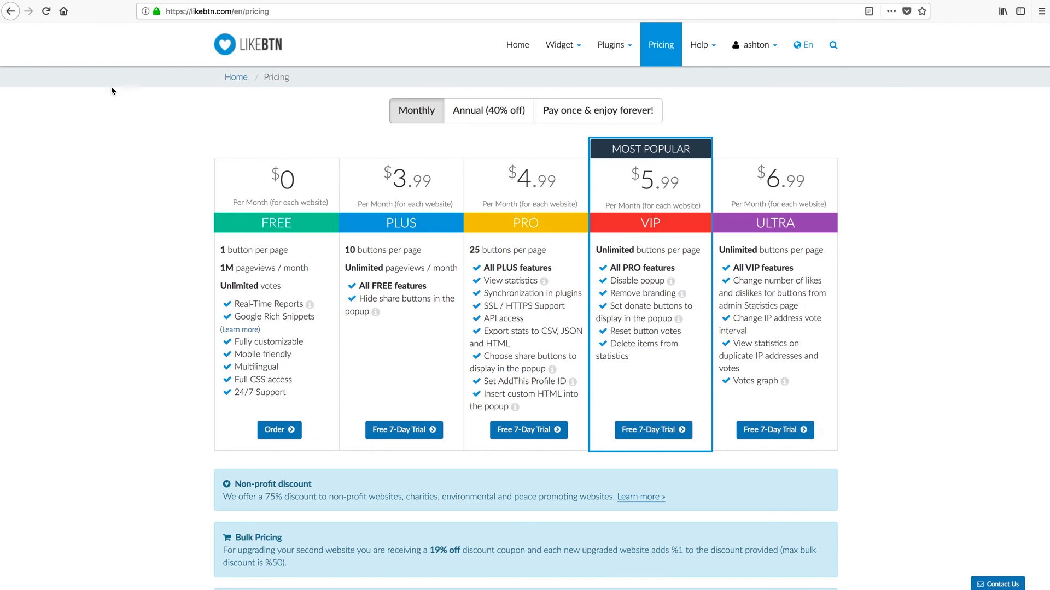
Back on Websites, expand the site's reports to view 1 vote, 1 like, 0 dislikes
click(11, 11)
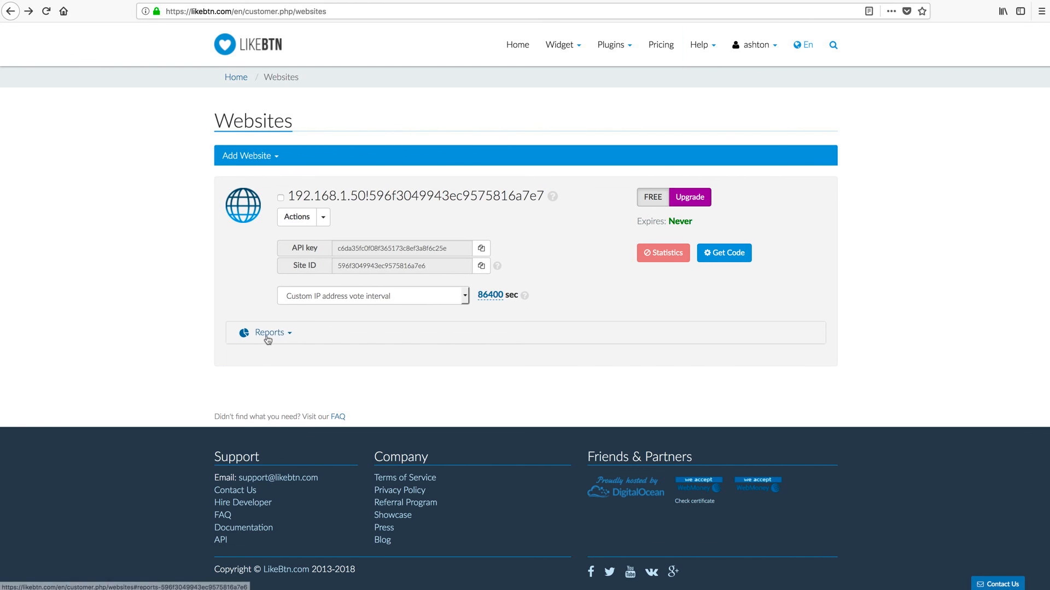
click(292, 338)
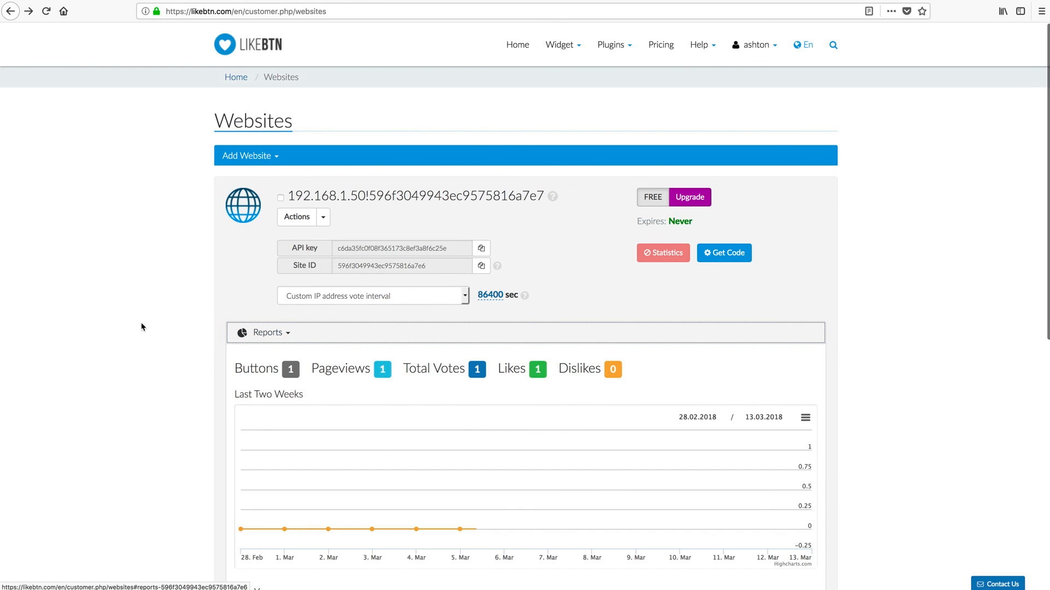
scroll(140, 327, down, 3)
scroll(140, 326, down, 2)
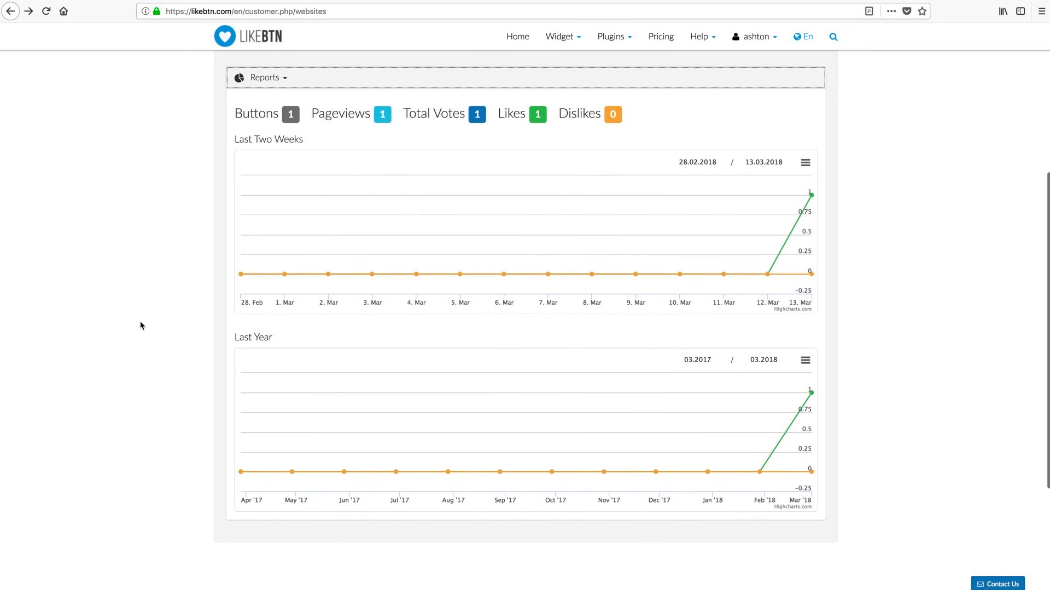